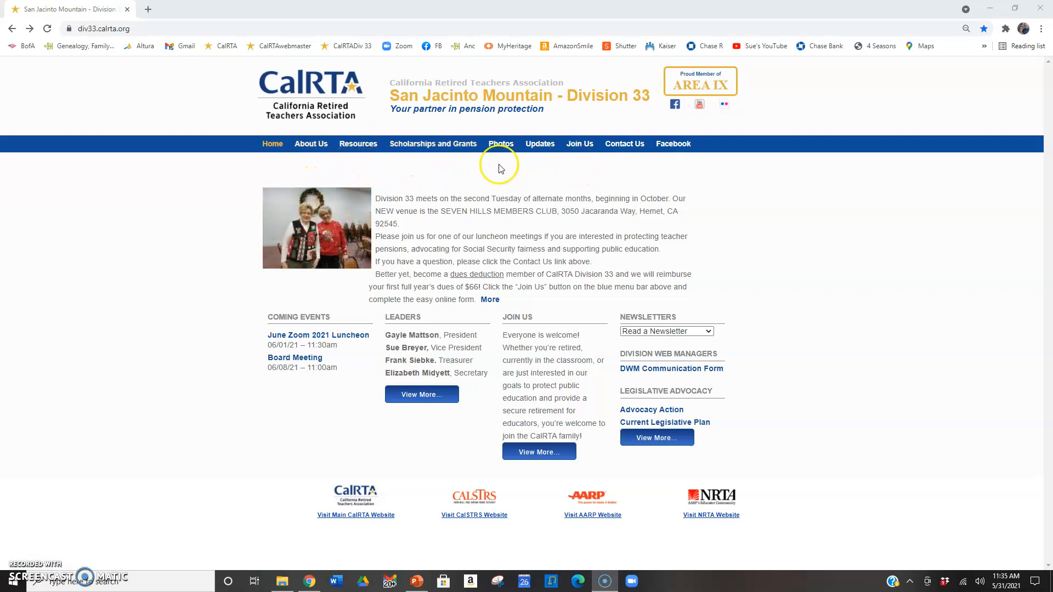
- Open the Support / Training page from the division website's resources and review the available guides and videos
left_click(360, 147)
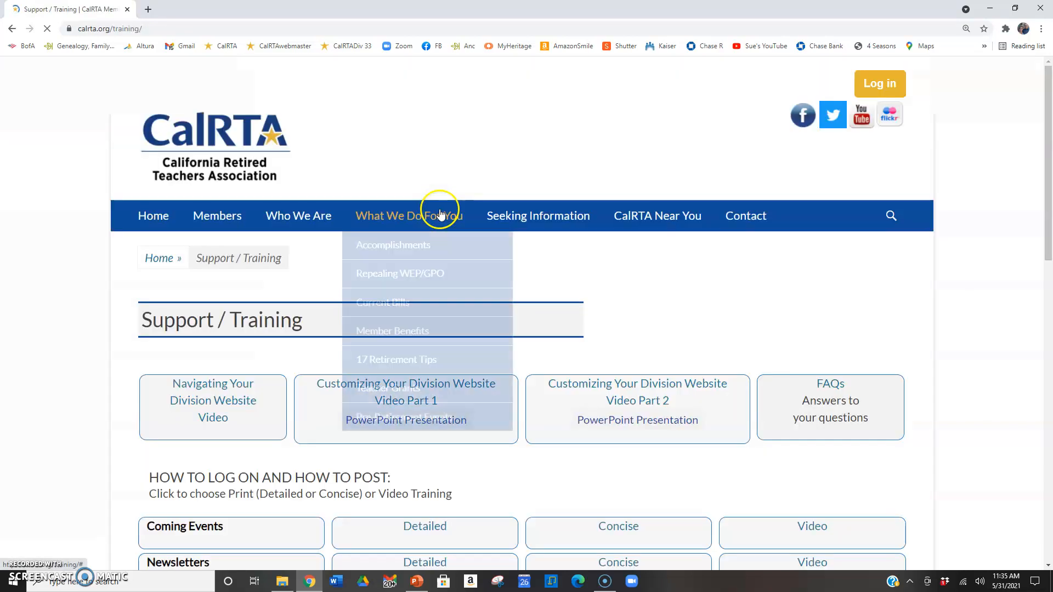
scroll(85, 241, "down", 3)
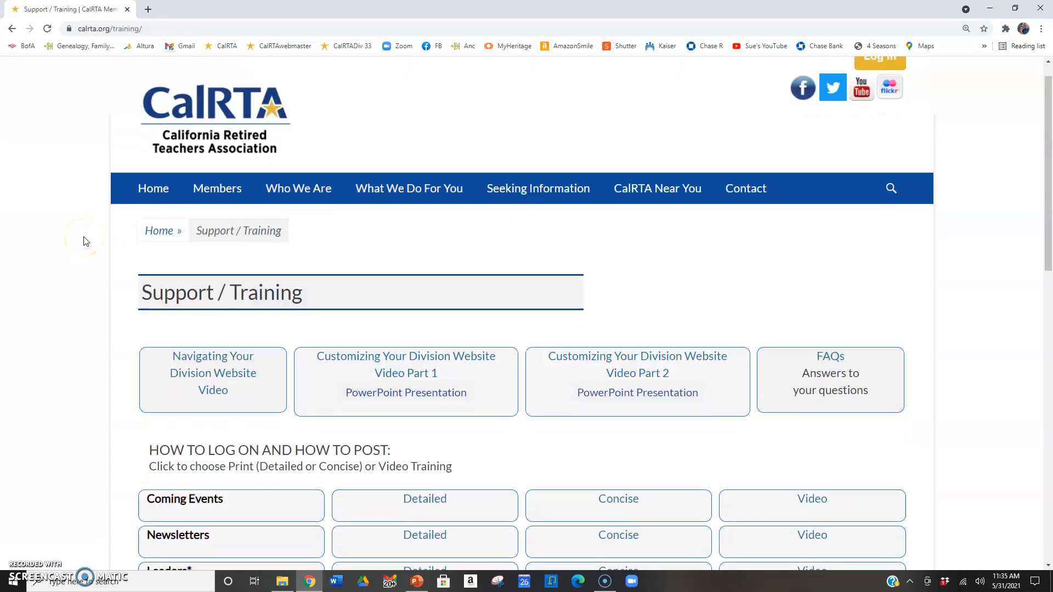
scroll(85, 241, "down", 1)
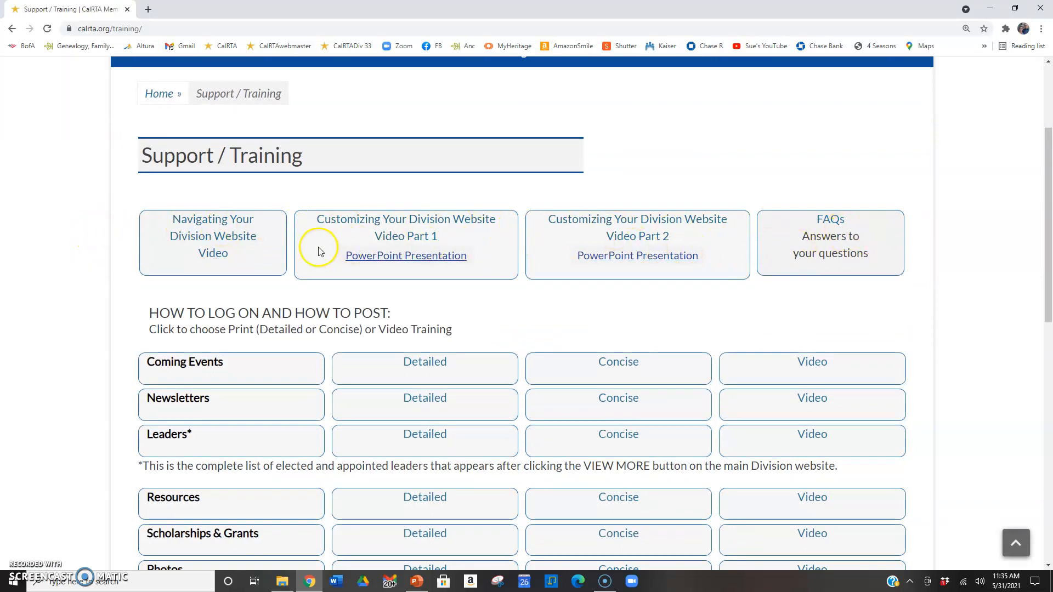
scroll(118, 247, "down", 3)
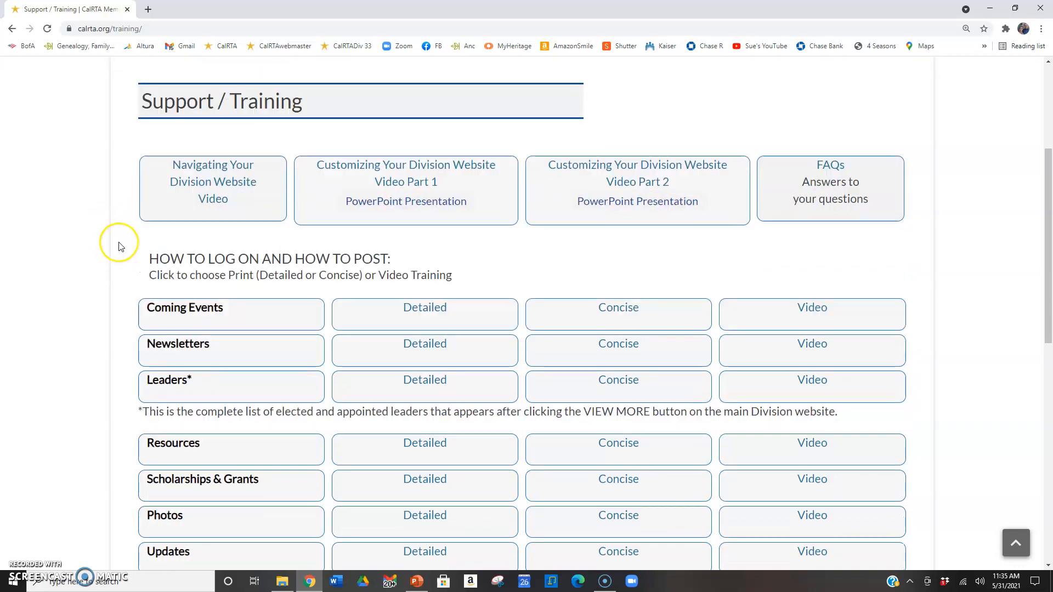
scroll(121, 247, "down", 1)
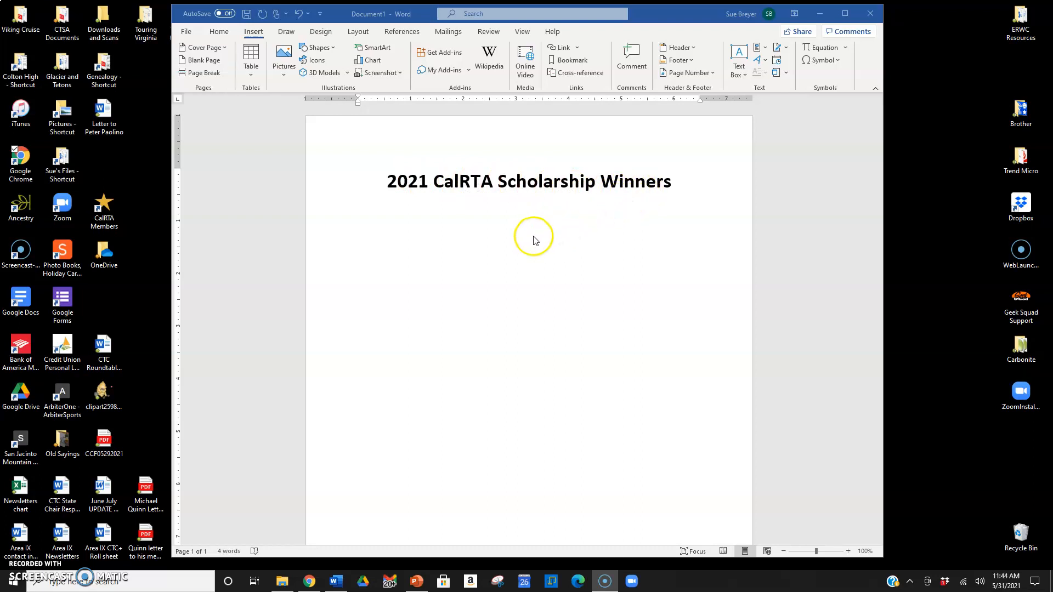
- Insert the Div33_Logo_Color_Web picture from this device's Pictures folder below the title "2021 CalRTA Scholarship Winners"
left_click(433, 235)
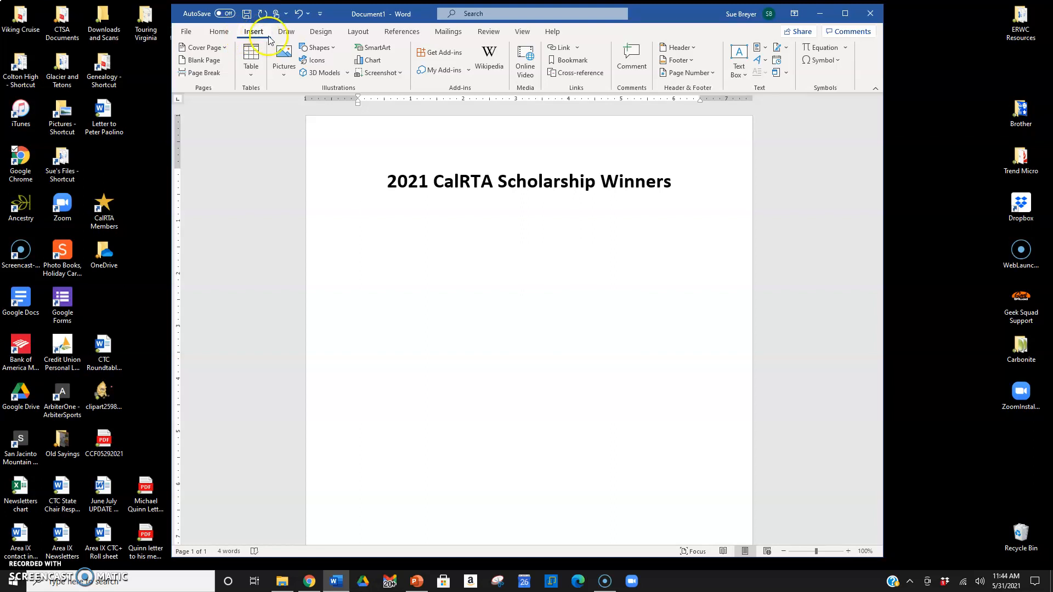
left_click(284, 65)
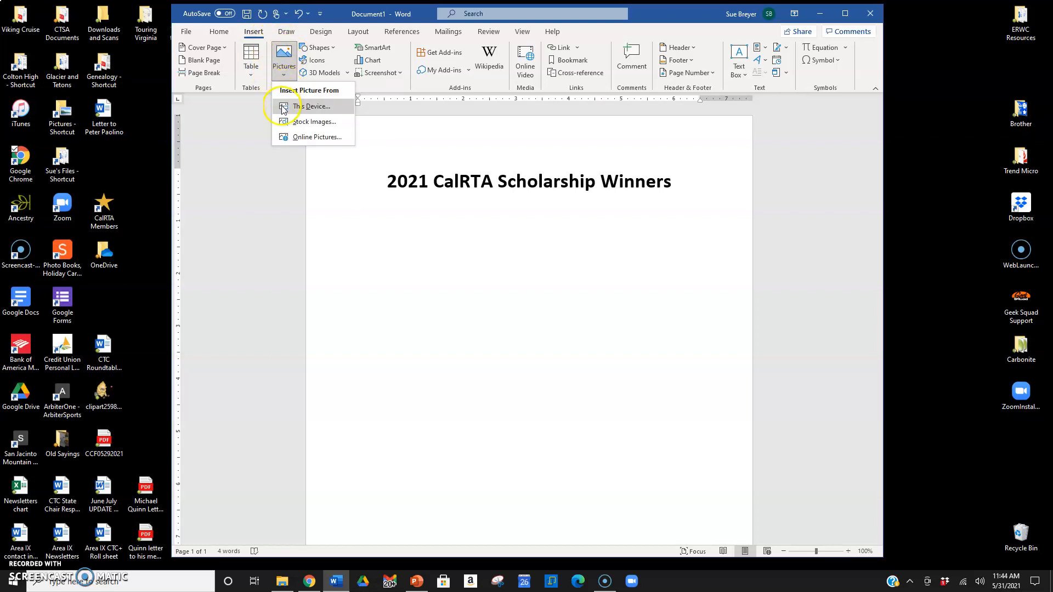
left_click(328, 109)
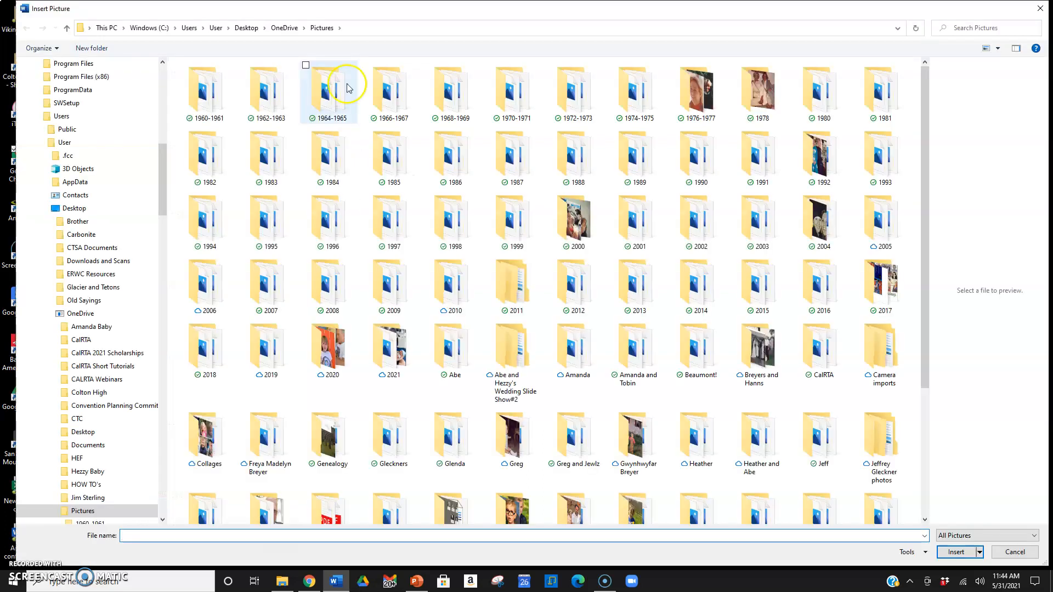
mouse_move(163, 156)
left_mouse_down()
mouse_move(162, 144)
mouse_move(163, 166)
left_mouse_up()
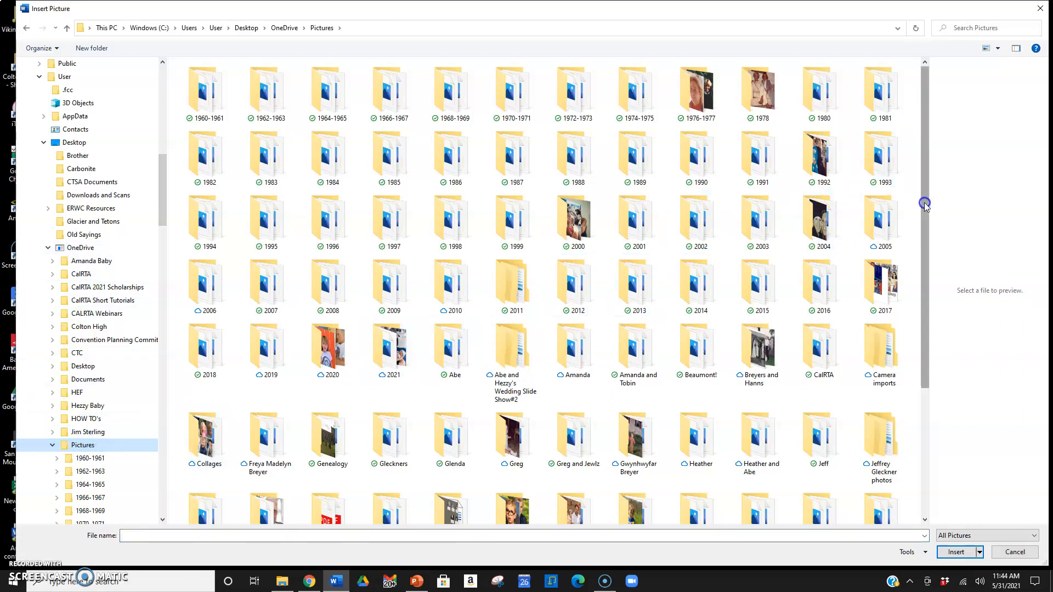
left_click_drag(925, 211, 920, 430)
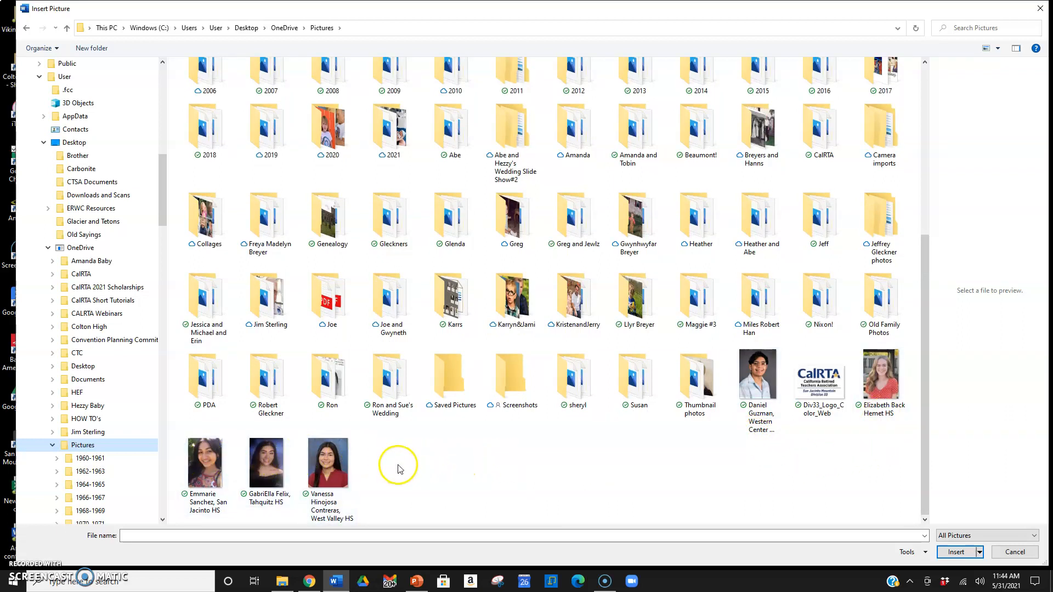
left_click(823, 391)
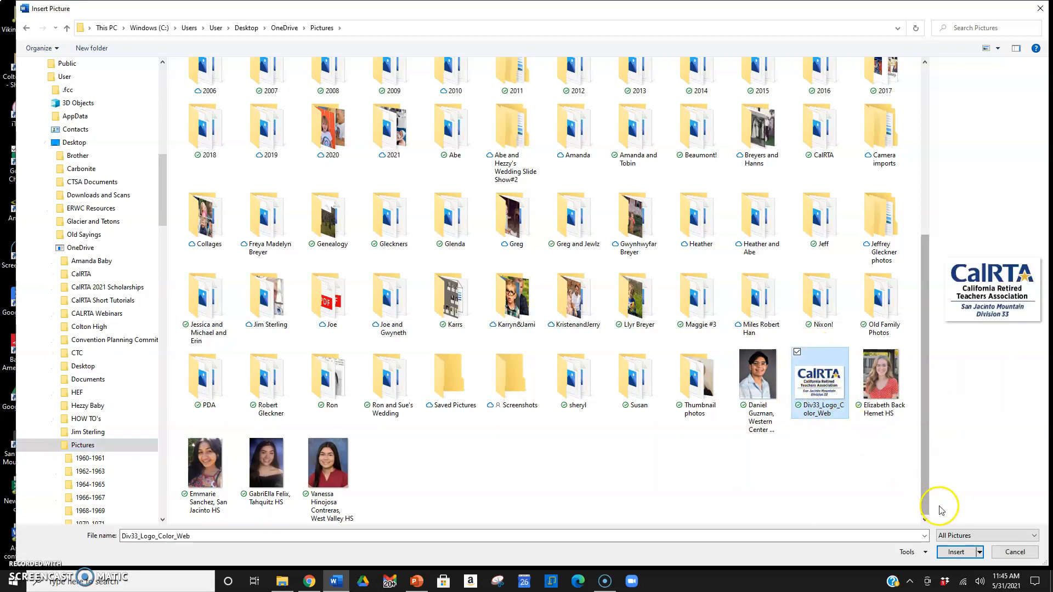
left_click(956, 552)
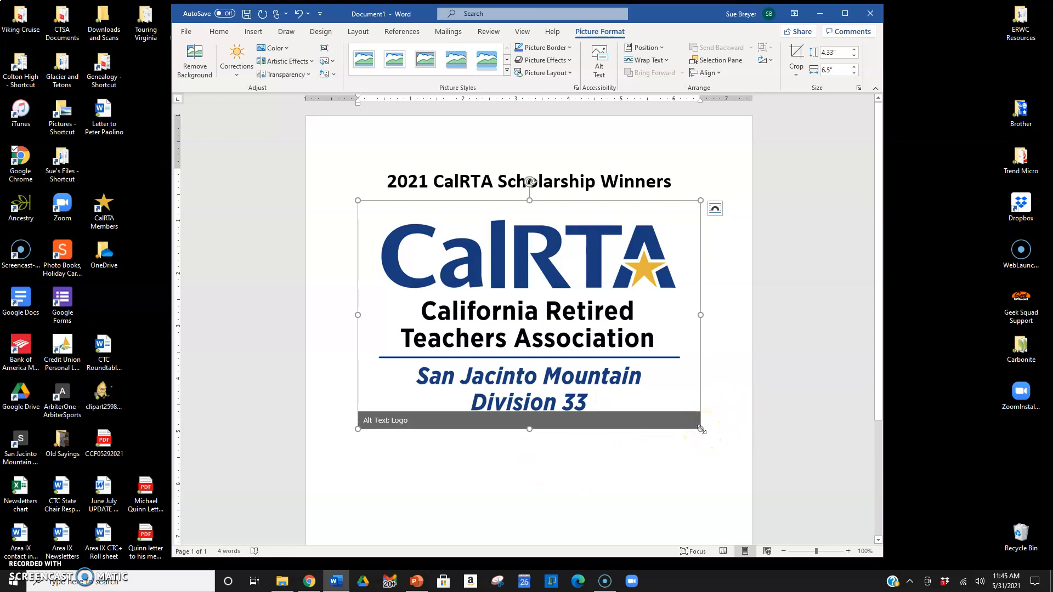
- Shrink the logo proportionally to about 1.84" high by 2.77" wide and try to move it while in line with text
left_click_drag(697, 426, 685, 414)
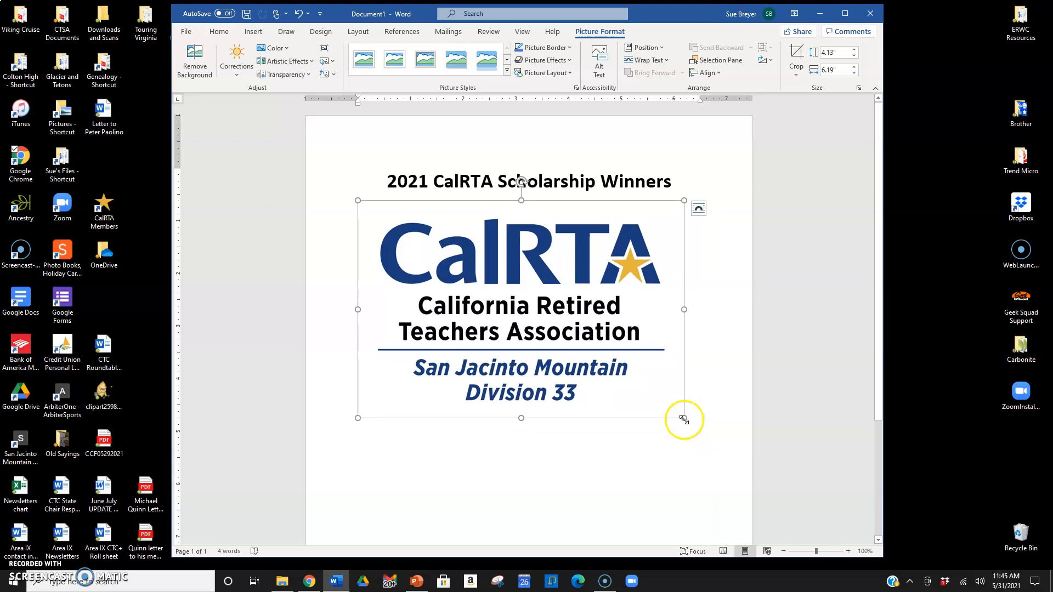
left_click_drag(684, 418, 493, 298)
left_click(470, 240)
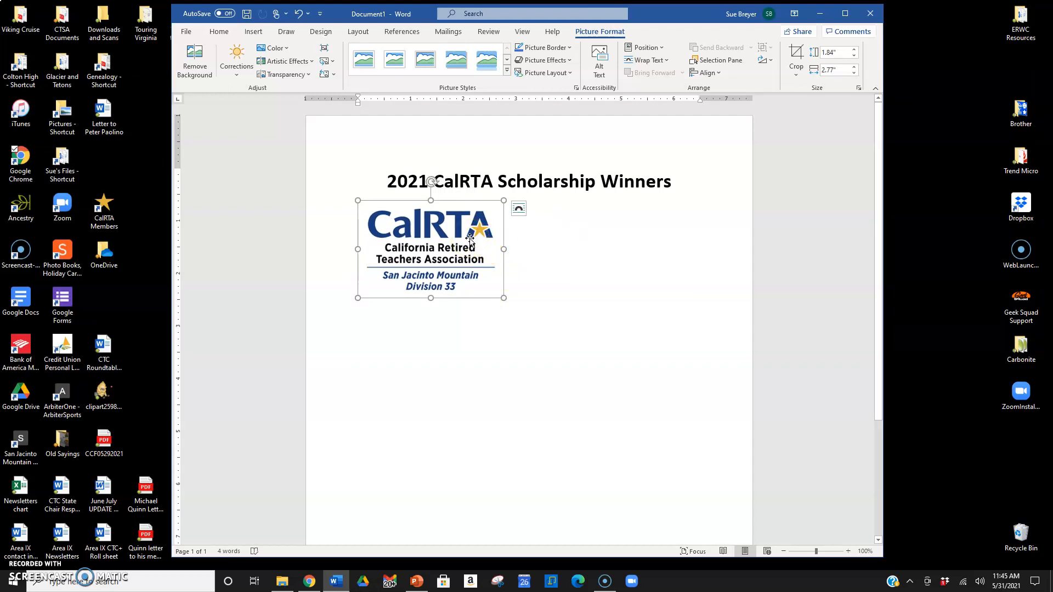
left_click_drag(470, 239, 419, 219)
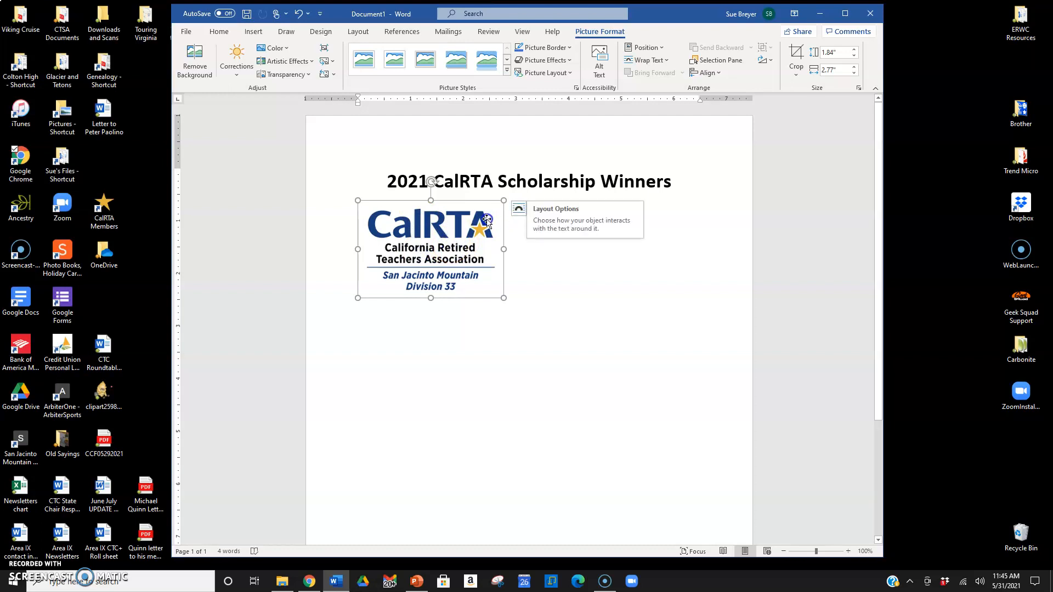
mouse_move(483, 229)
left_mouse_down()
mouse_move(506, 231)
mouse_move(475, 233)
left_mouse_up()
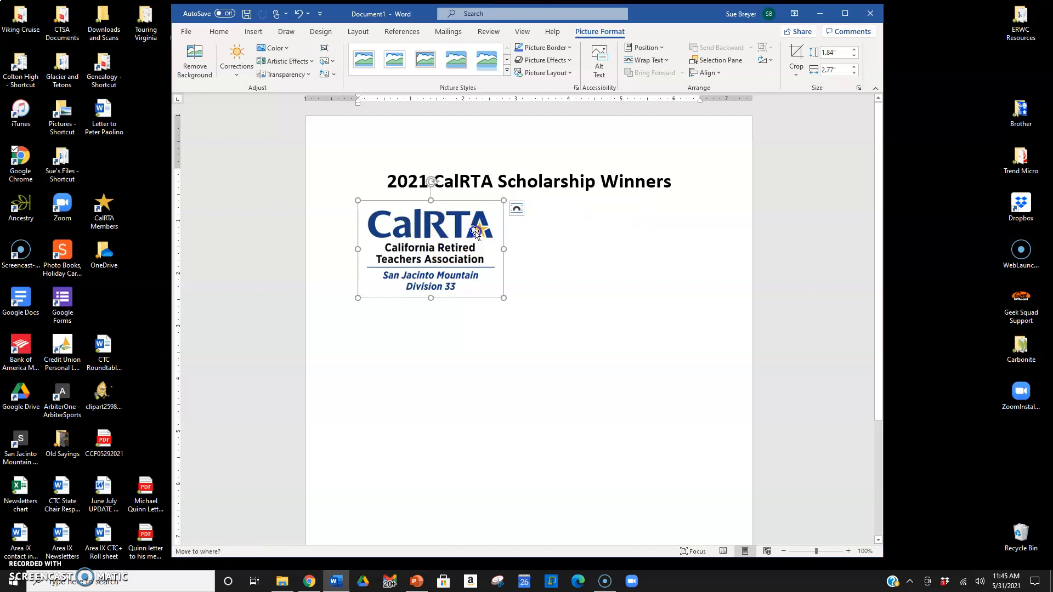
- Set the logo's text wrapping to In Front of Text and move it over the right end of the title
left_click(519, 211)
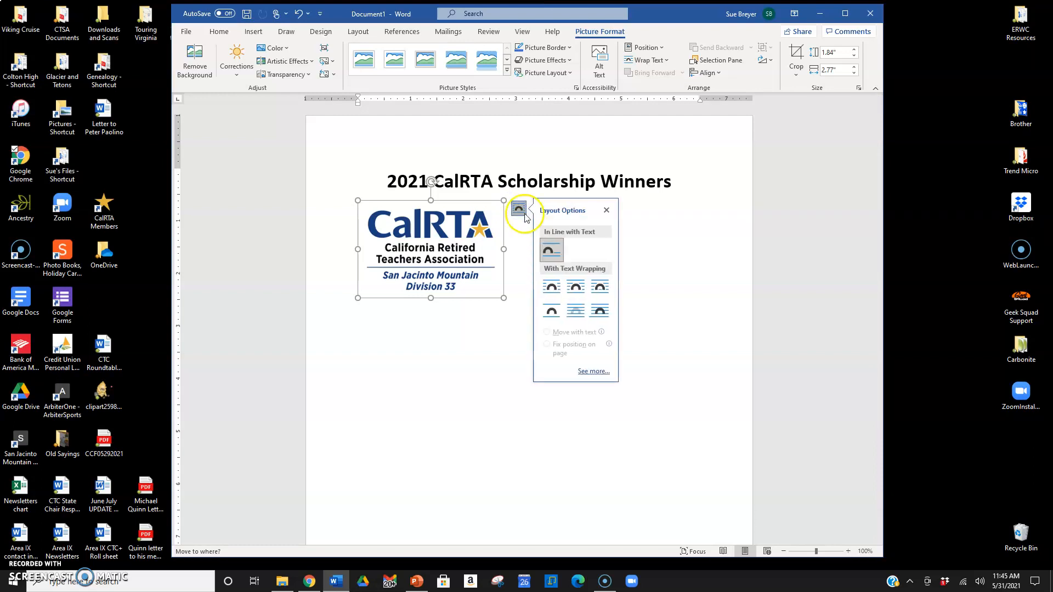
left_click(599, 313)
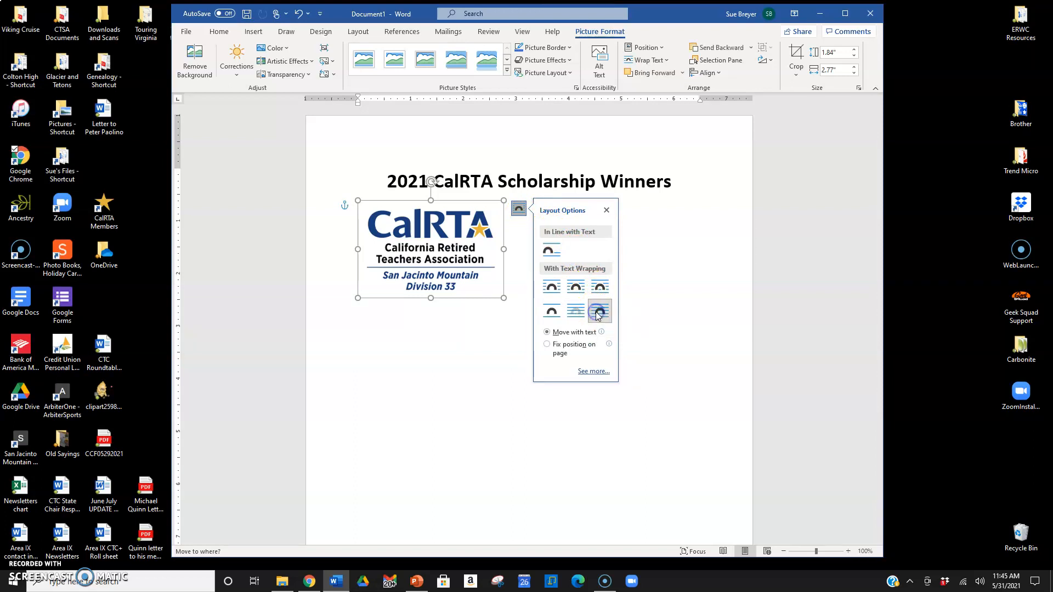
left_click(503, 332)
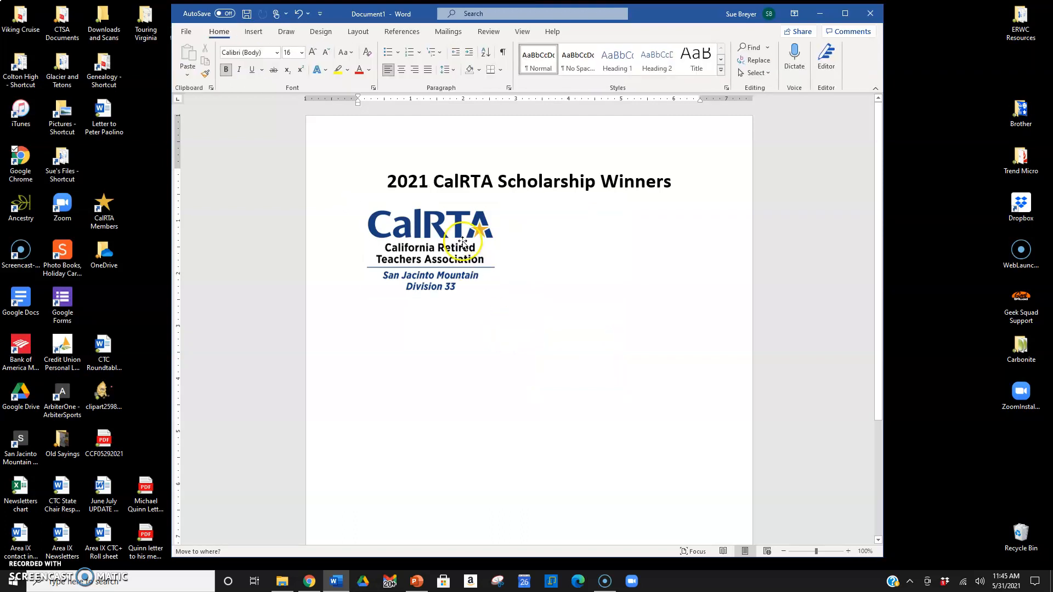
left_click_drag(462, 241, 657, 193)
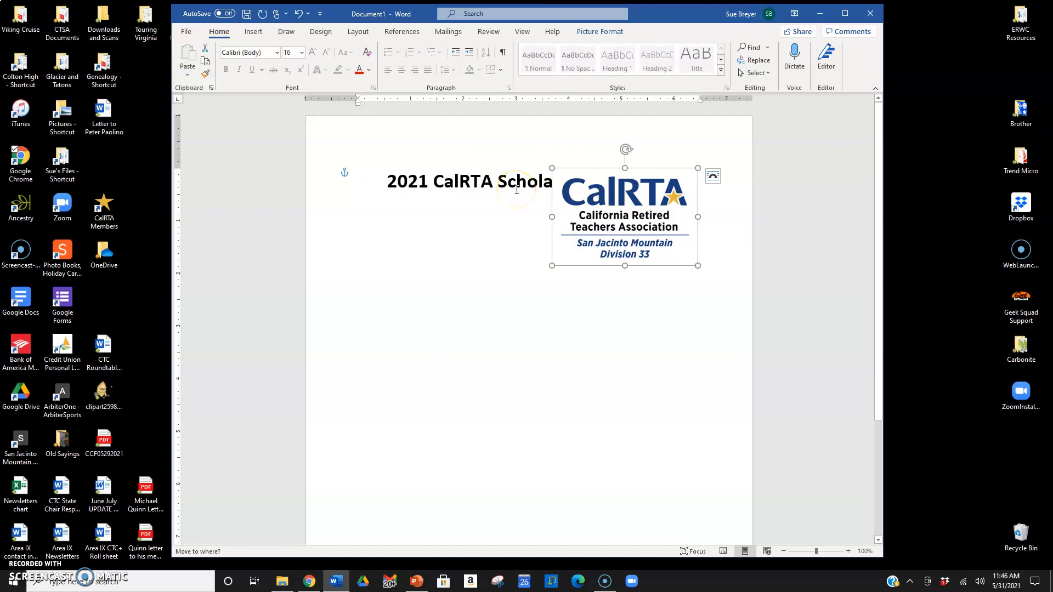
- Change the logo's text wrapping to Tight and move it to the left margin beside the title
left_click(714, 177)
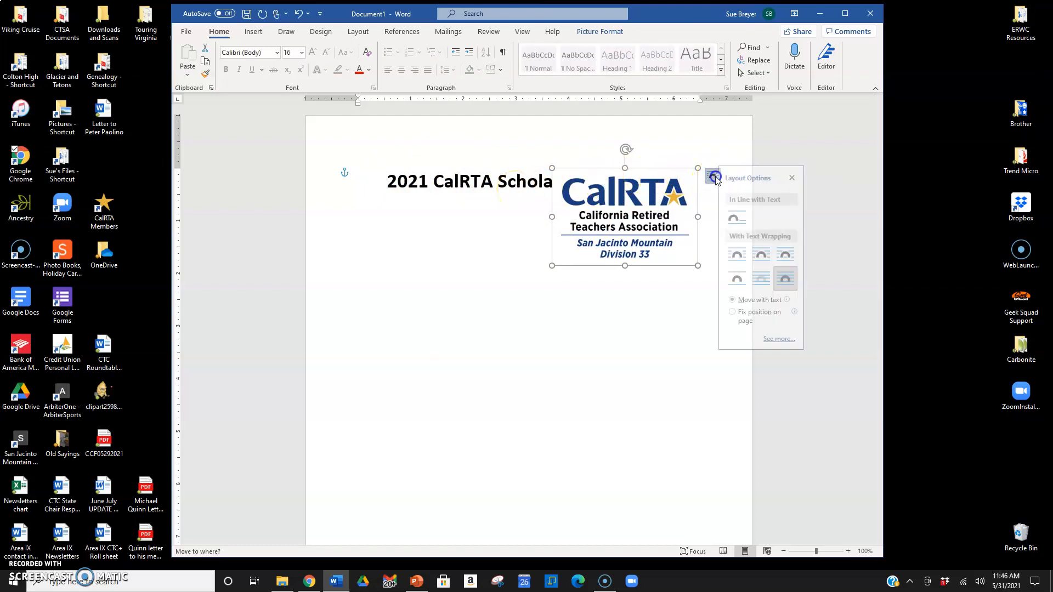
left_click(758, 203)
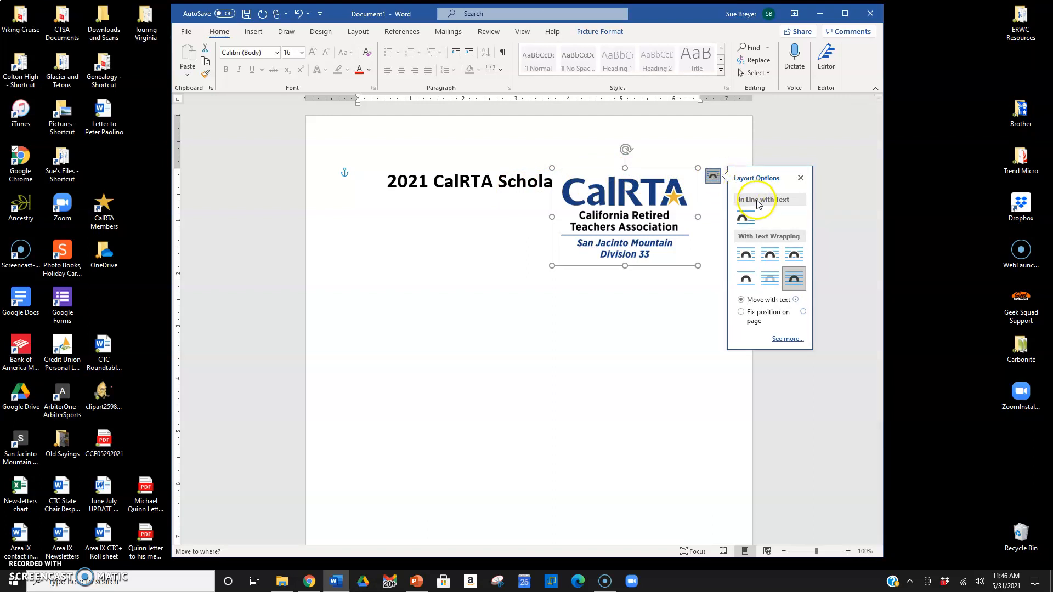
left_click(770, 255)
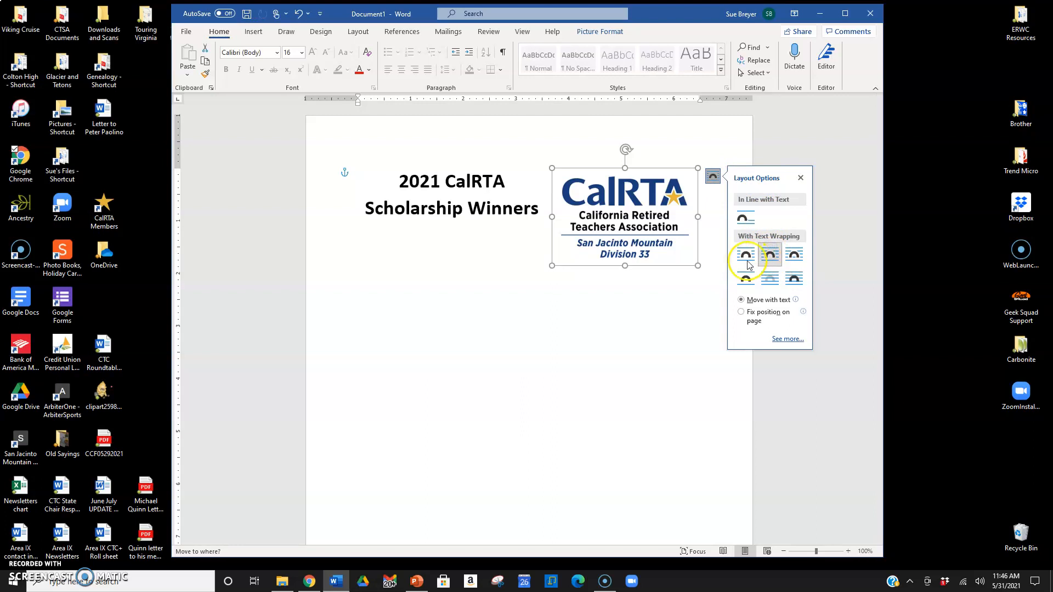
left_click(699, 291)
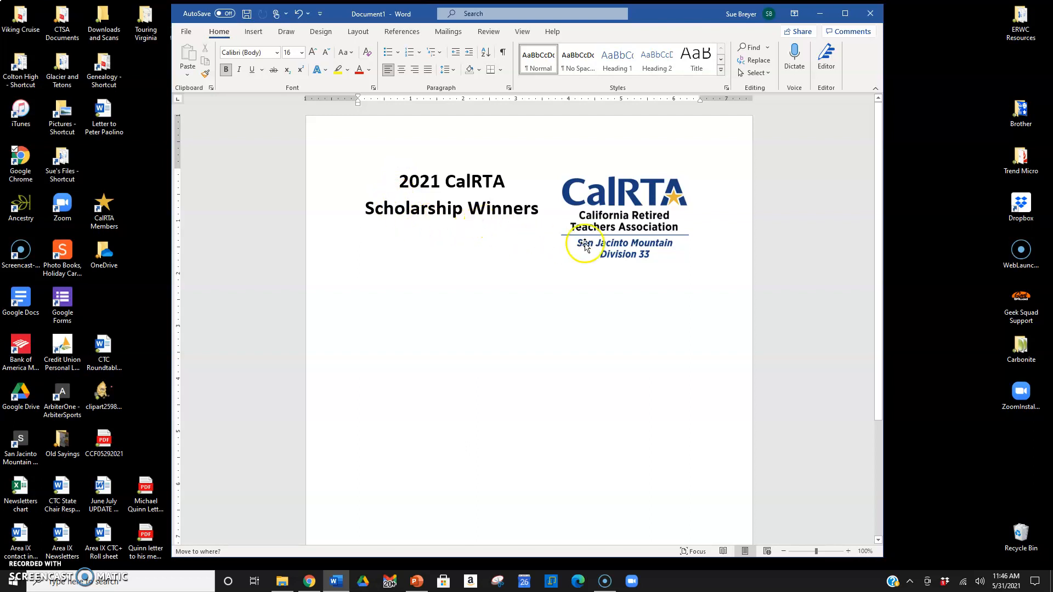
left_click_drag(640, 223, 437, 207)
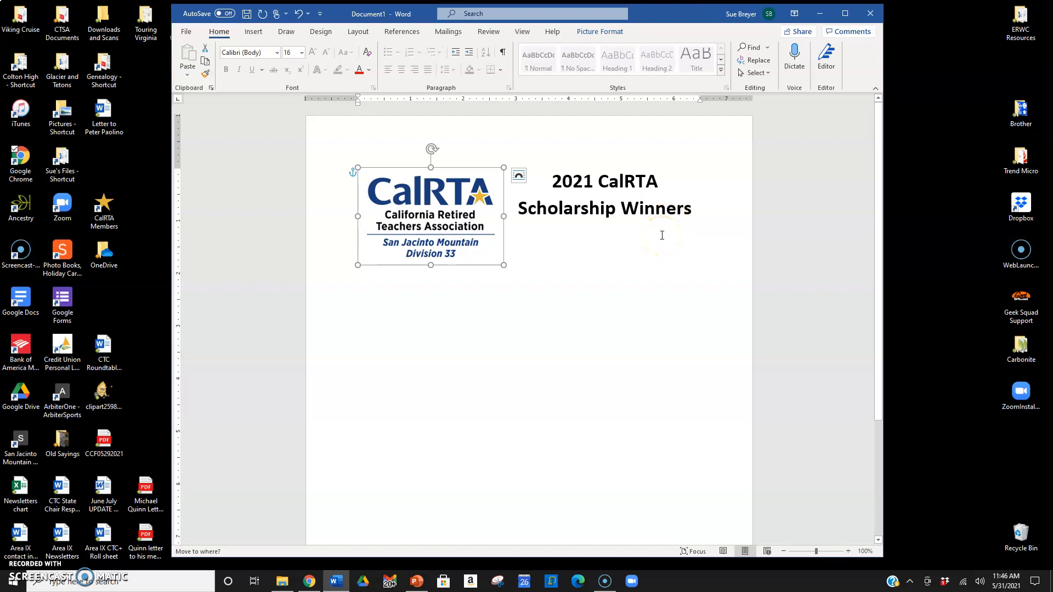
- Insert the Western Center Academy student's portrait from the Pictures folder on the line below the title
left_click(626, 288)
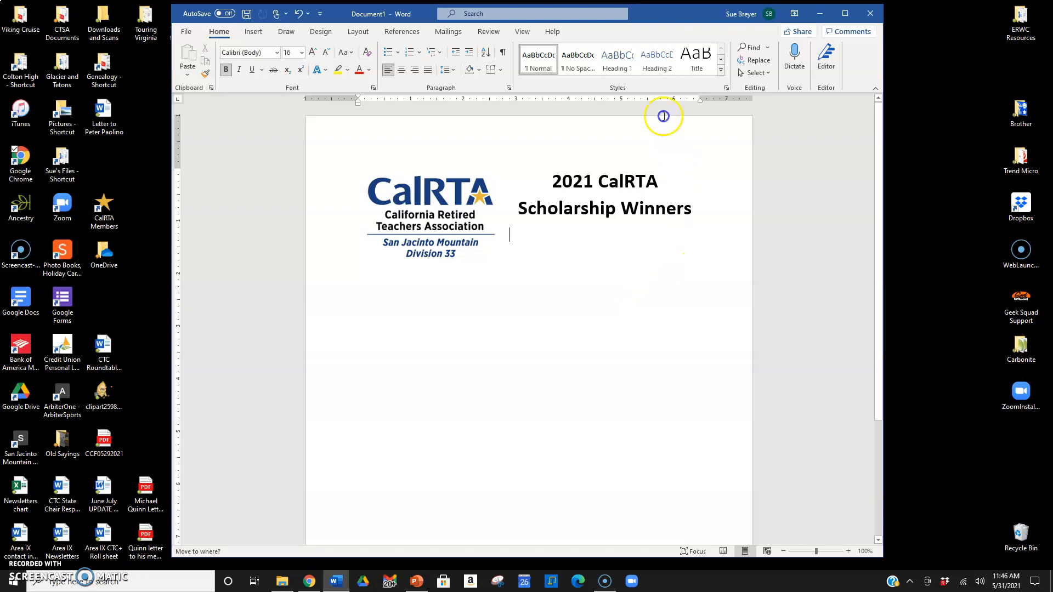
left_click(260, 31)
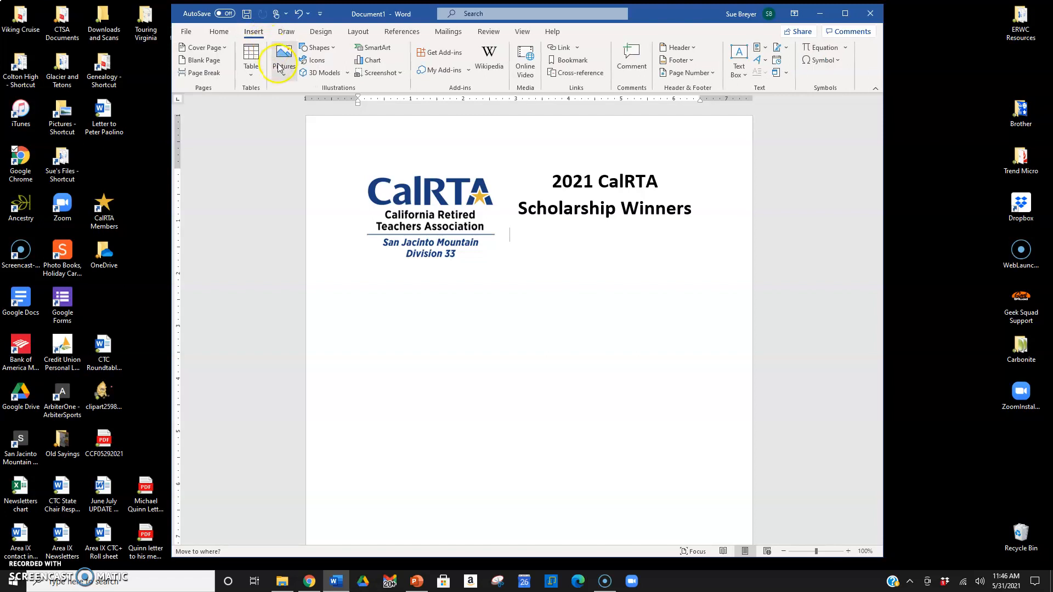
left_click(279, 66)
left_click(292, 108)
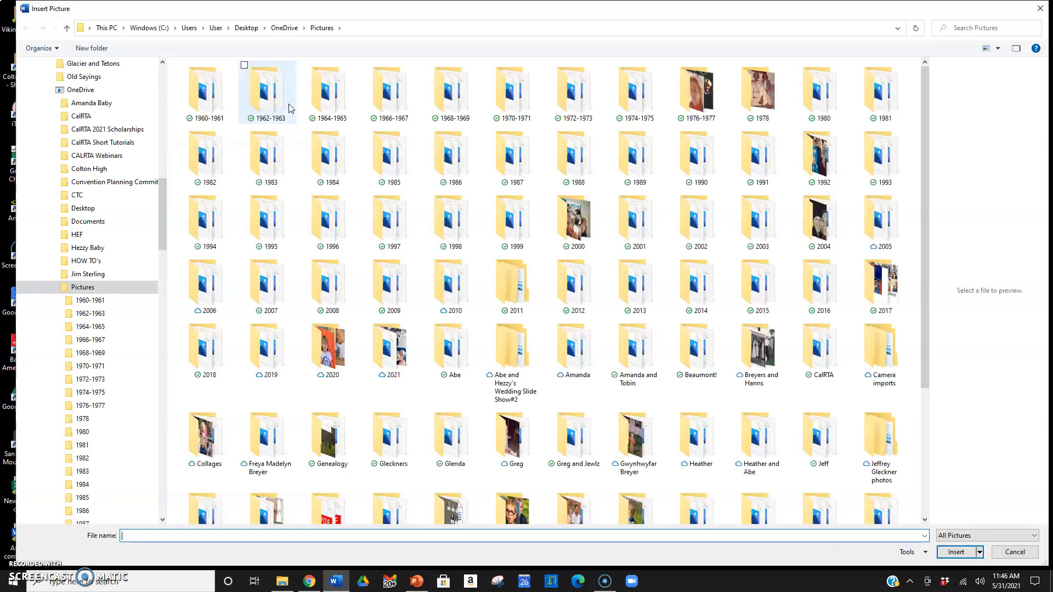
left_click_drag(929, 176, 930, 352)
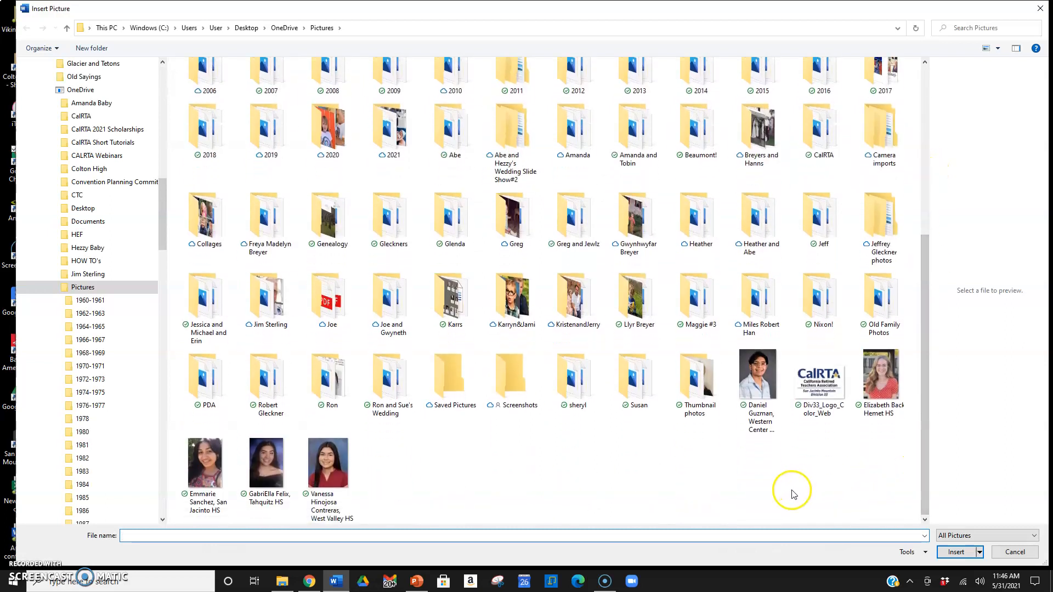
left_click(778, 392)
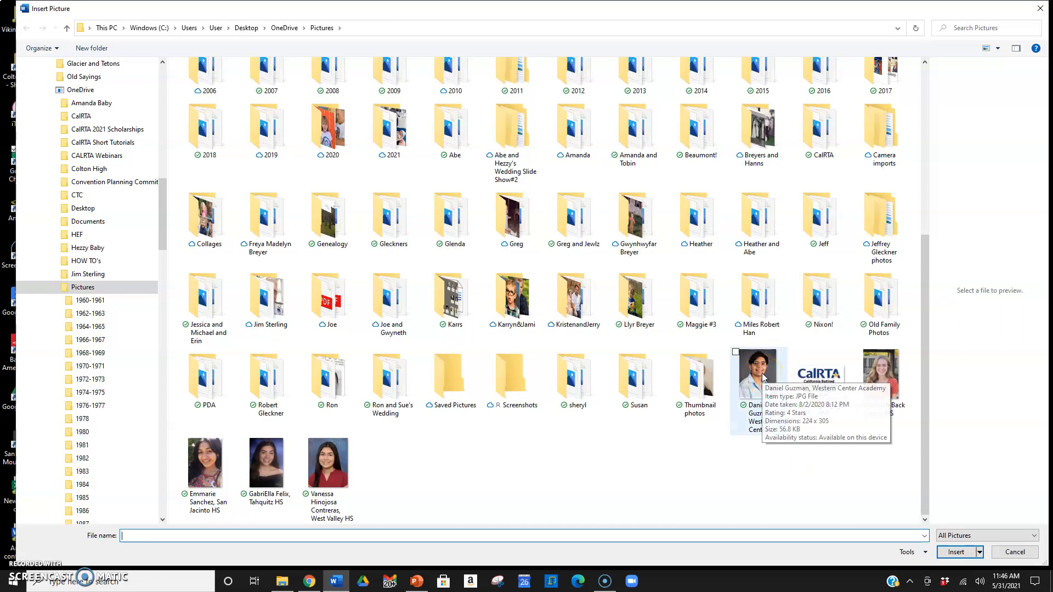
left_click(763, 377)
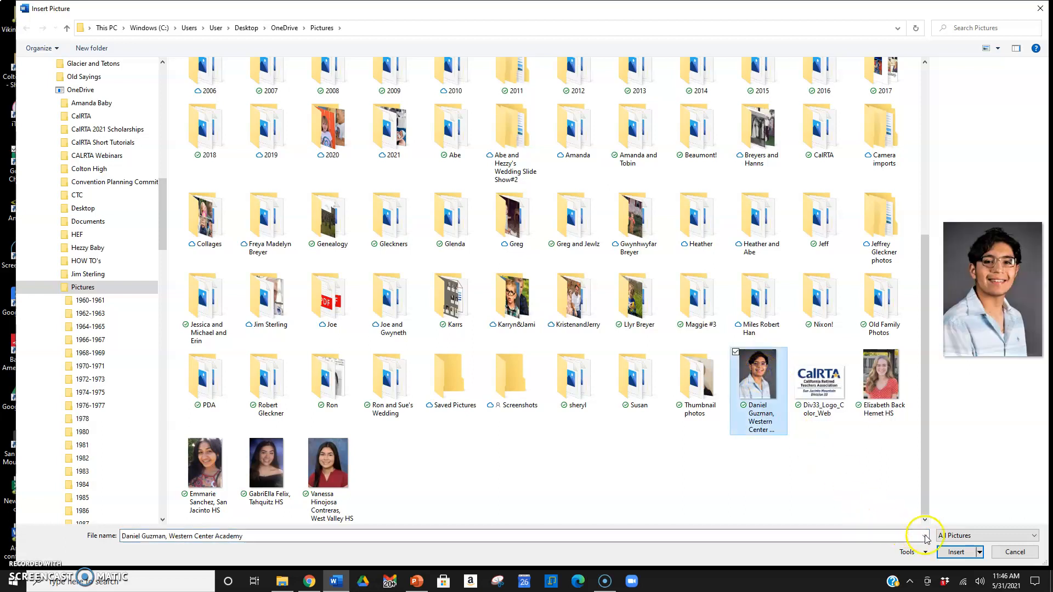
left_click(964, 555)
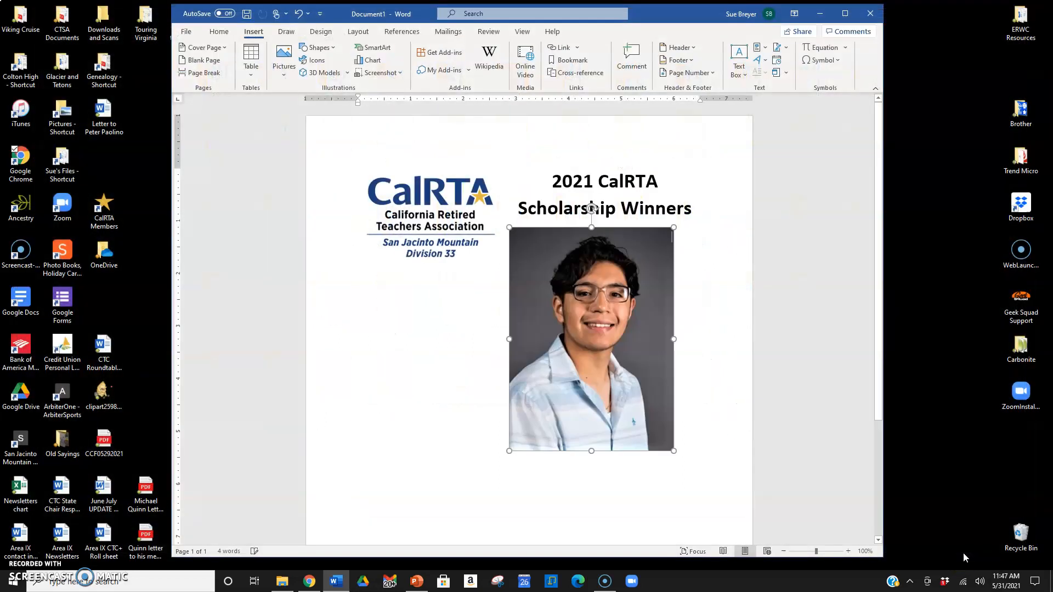
- Shrink the Western Center Academy student's portrait proportionally to about 2.27" high by 1.67" wide
mouse_move(635, 334)
left_mouse_down()
mouse_move(620, 354)
mouse_move(581, 353)
mouse_move(620, 341)
left_mouse_up()
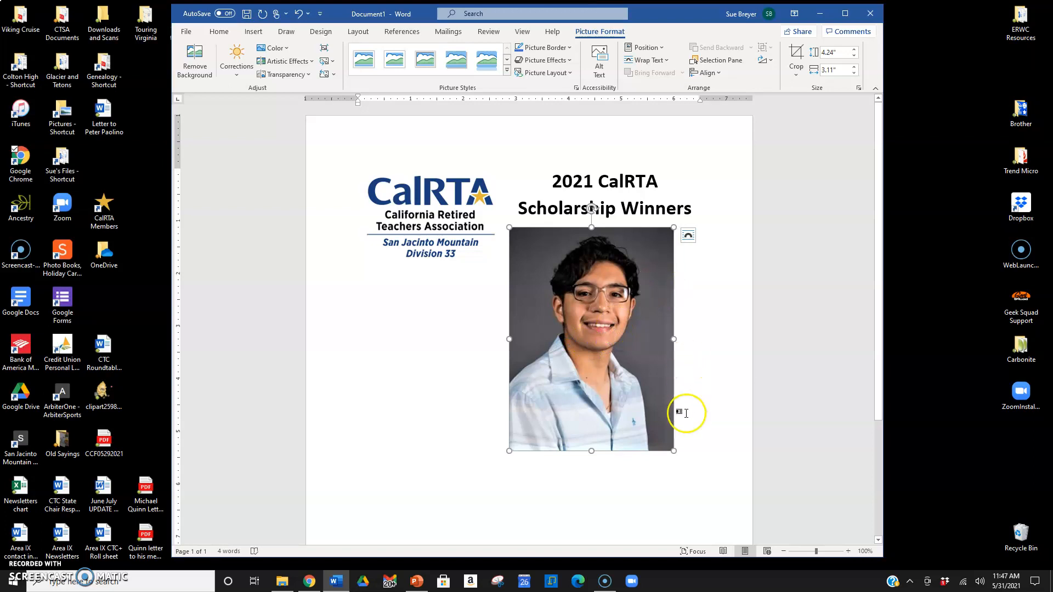
left_click_drag(674, 451, 608, 361)
left_click_drag(607, 325, 598, 306)
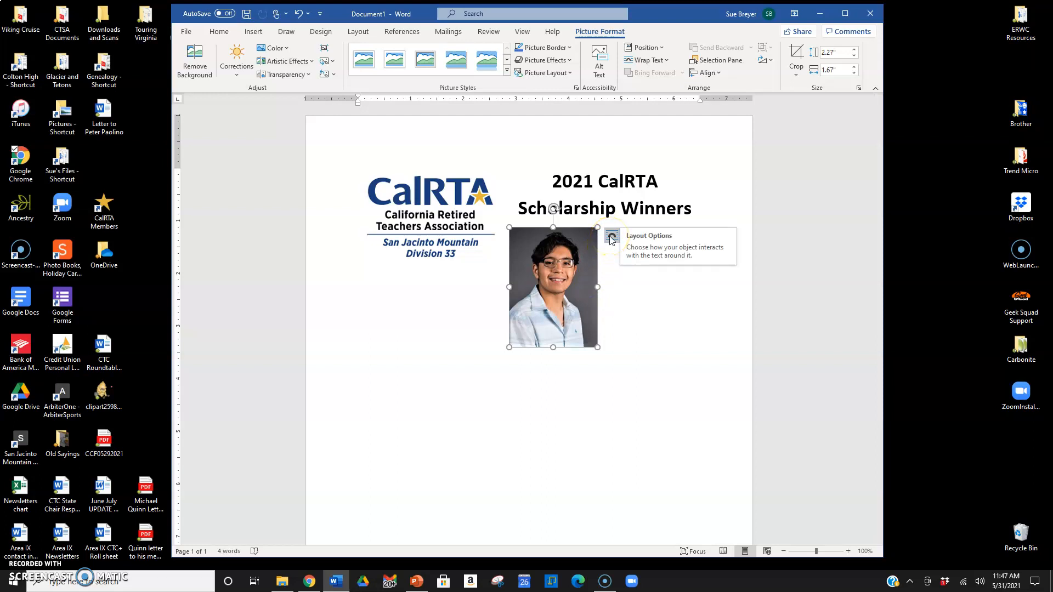
- Set the portrait's text wrapping to Tight and move it to the left margin directly below the logo
left_click(612, 238)
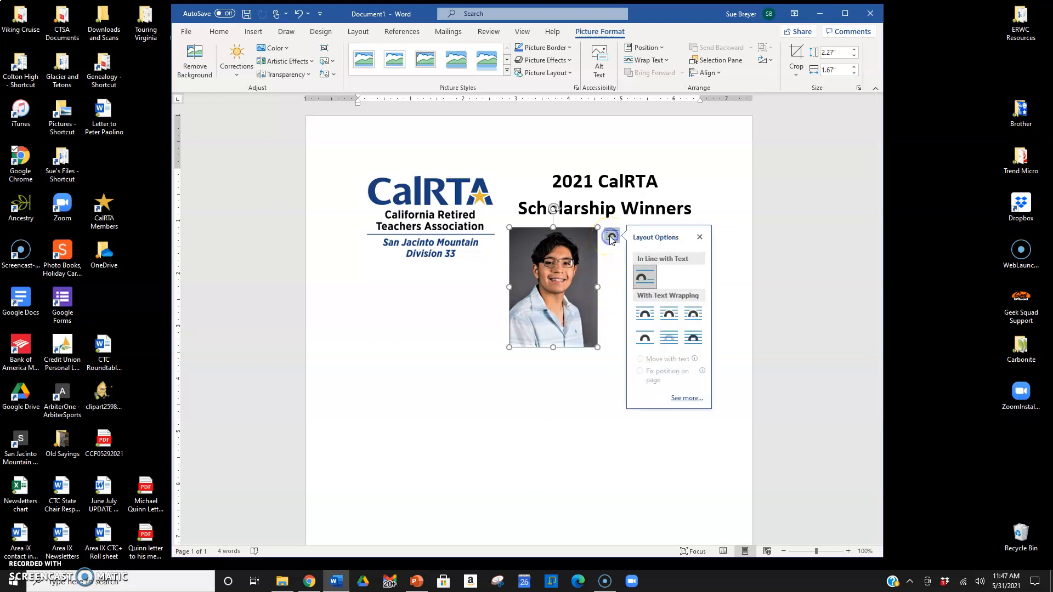
left_click(670, 314)
left_click_drag(551, 262, 404, 306)
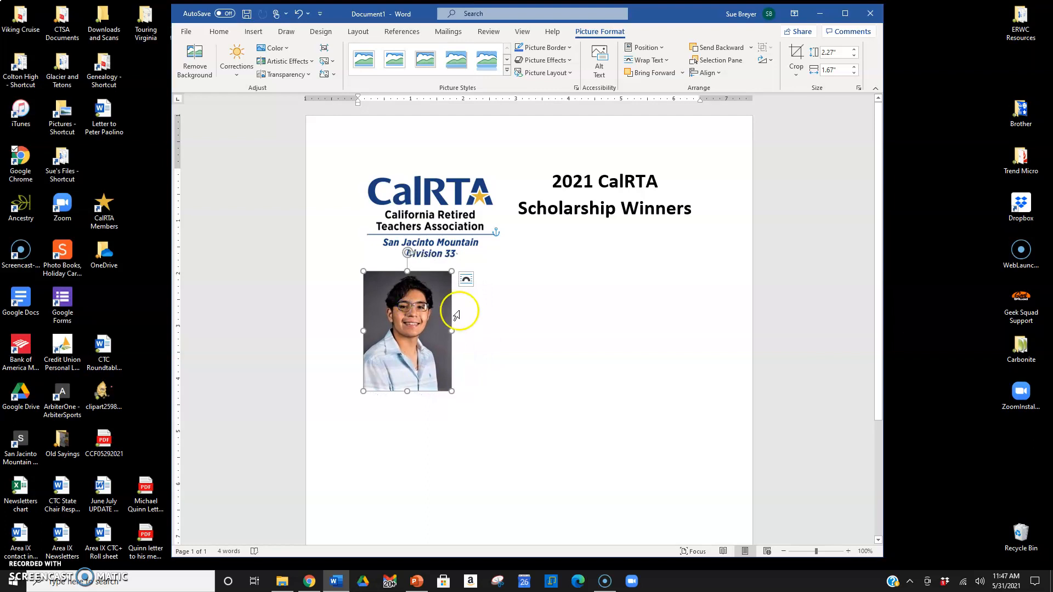
left_click(483, 315)
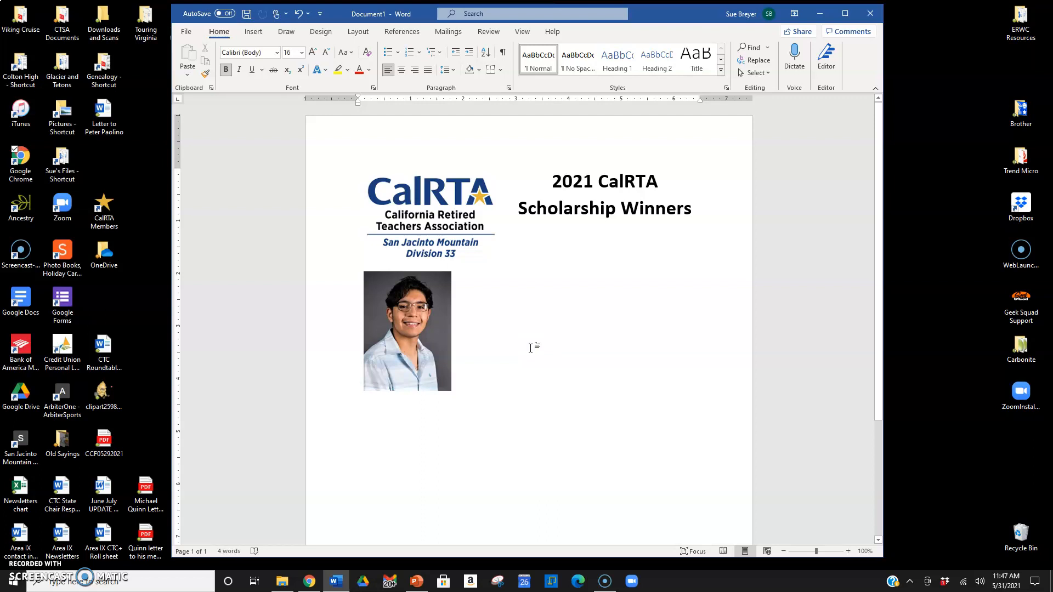
- Insert the Hemet HS student's portrait from the Pictures folder on this device
left_click(253, 31)
left_click(280, 68)
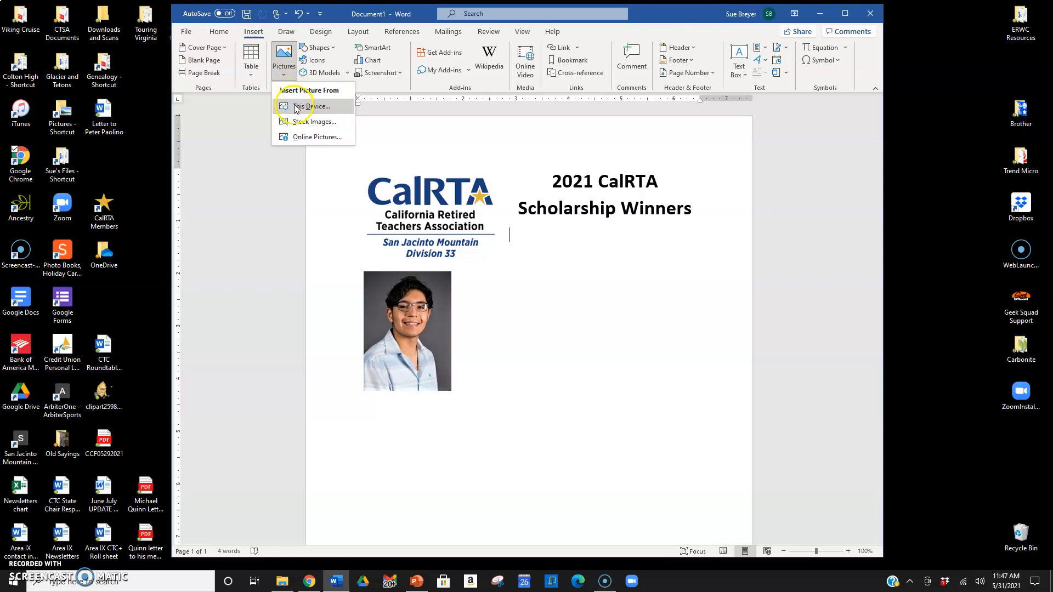
left_click(295, 108)
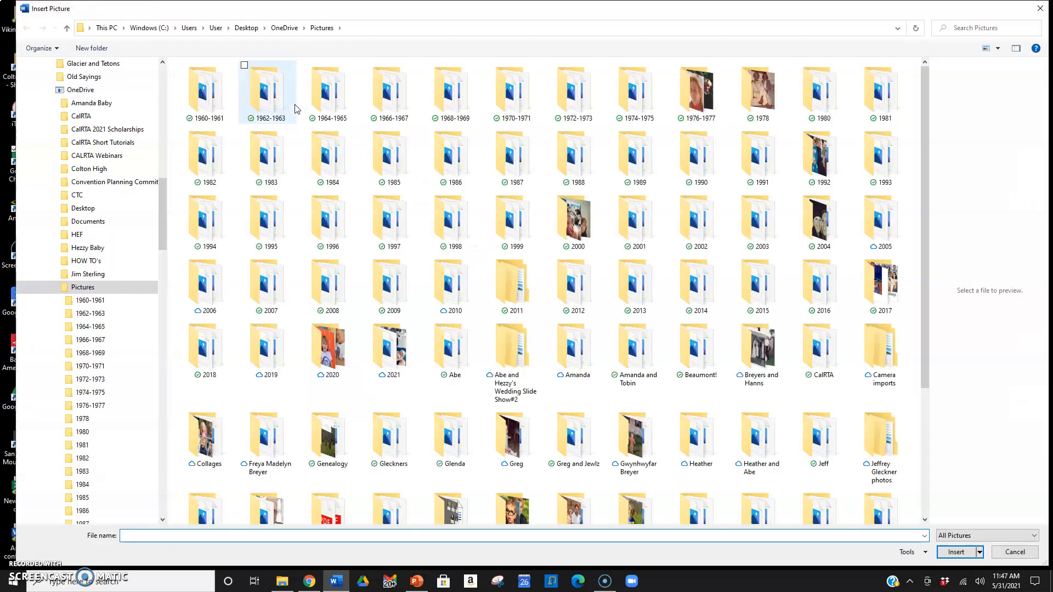
left_click_drag(927, 186, 923, 401)
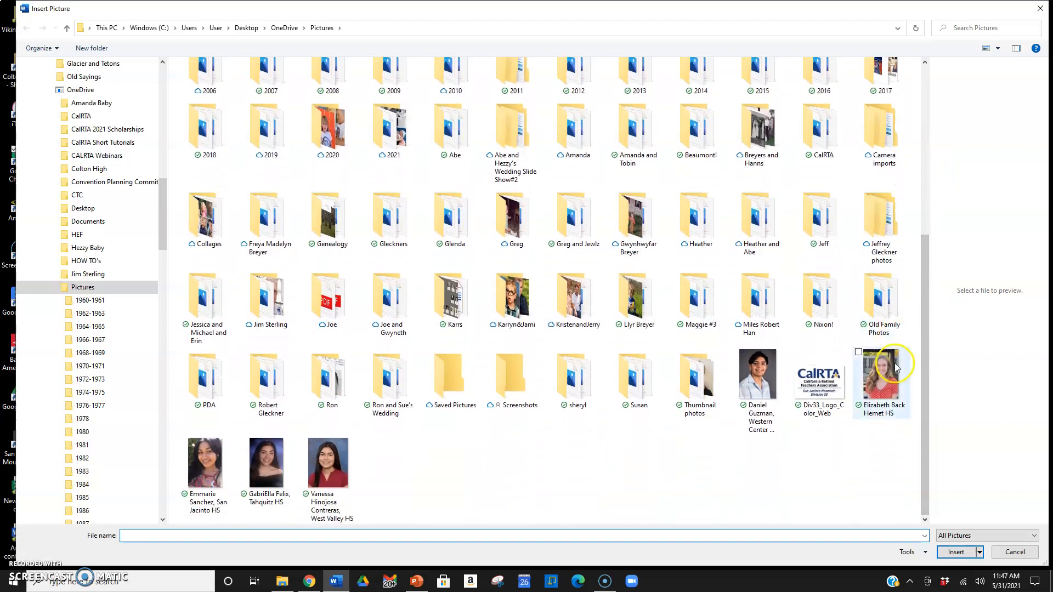
left_click(896, 399)
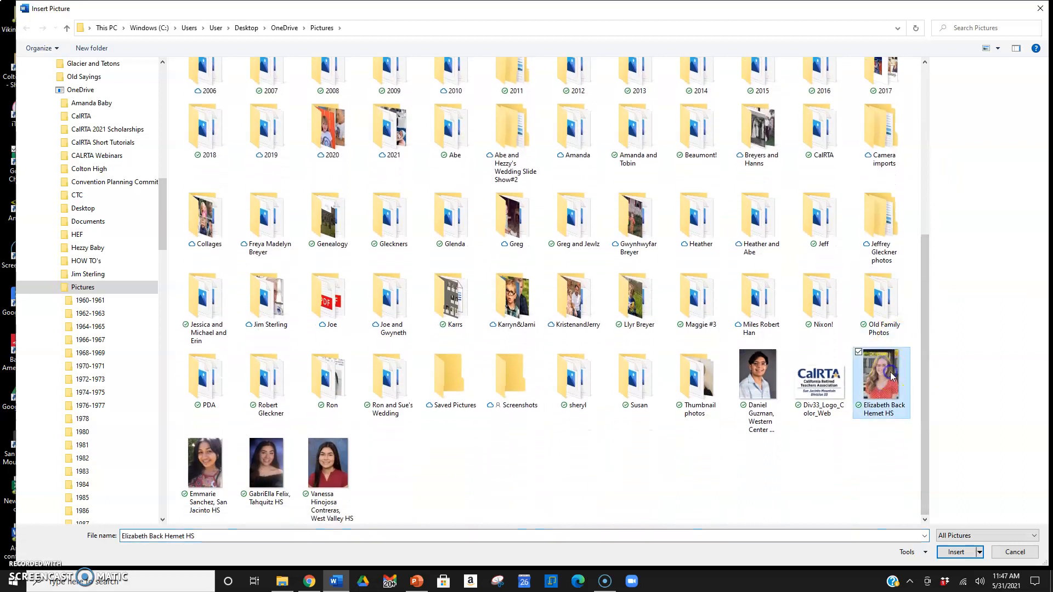
left_click(955, 552)
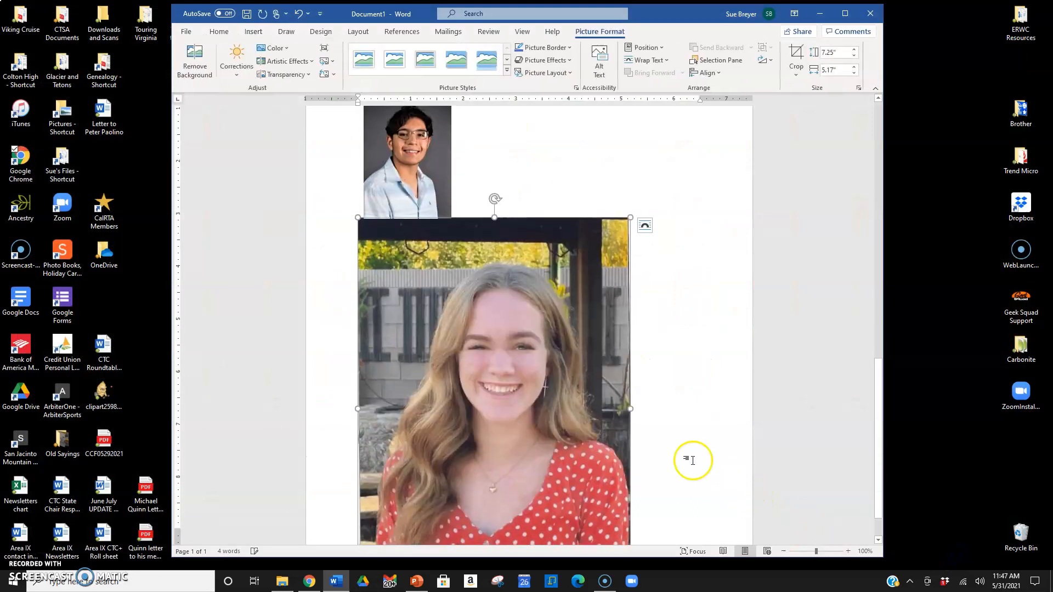
- Shrink the Hemet HS student's portrait proportionally to about 2.62" high by 1.87" wide
scroll(635, 296, "down", 2)
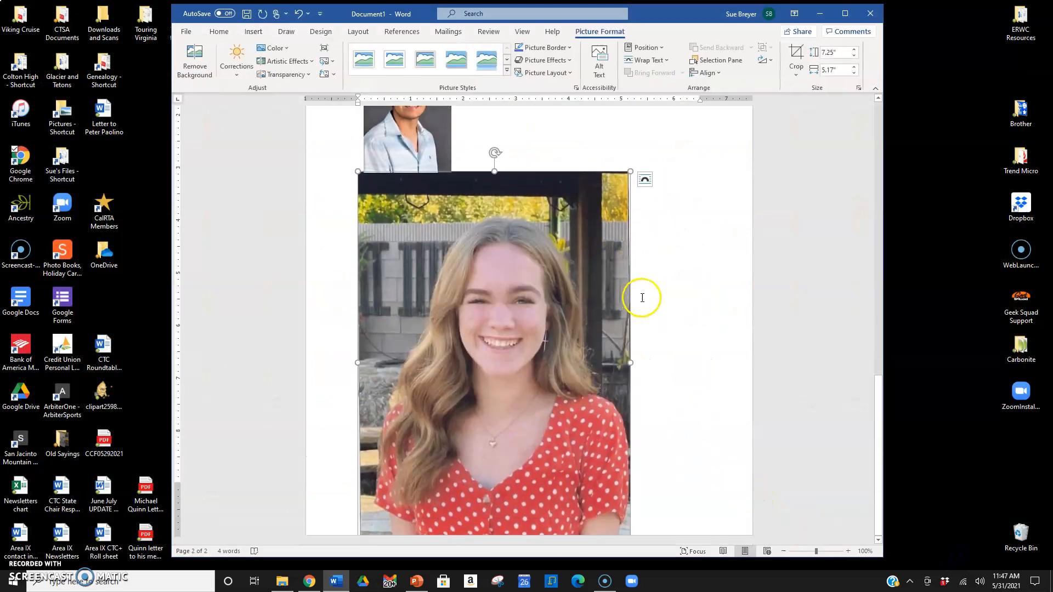
left_click_drag(631, 173, 561, 267)
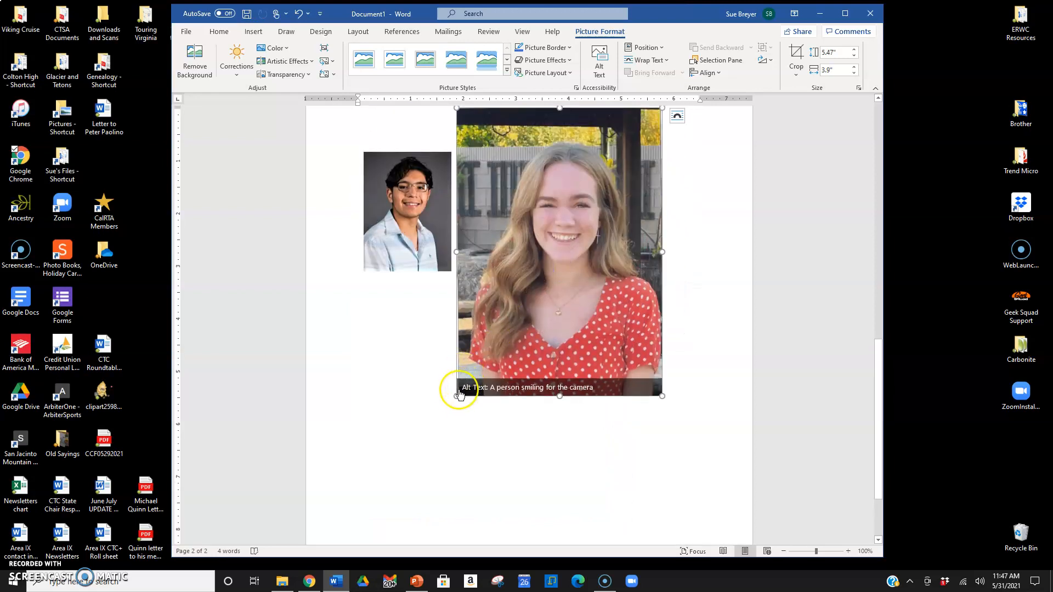
left_click_drag(456, 395, 536, 157)
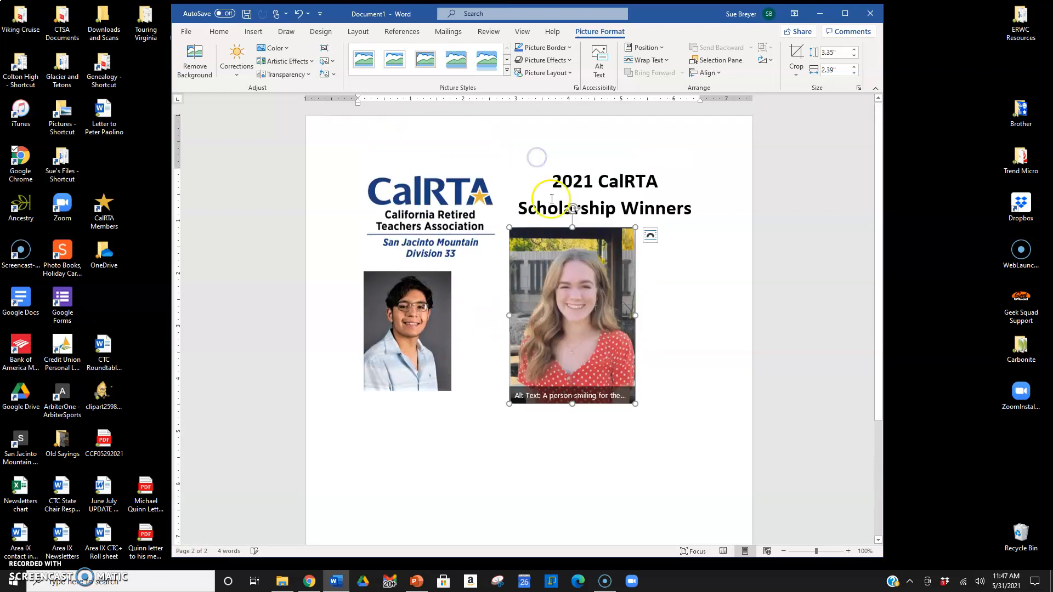
left_click_drag(521, 235, 564, 264)
- Set the Hemet HS portrait's text wrapping to Tight and move it to the left margin below the first portrait
left_click(625, 238)
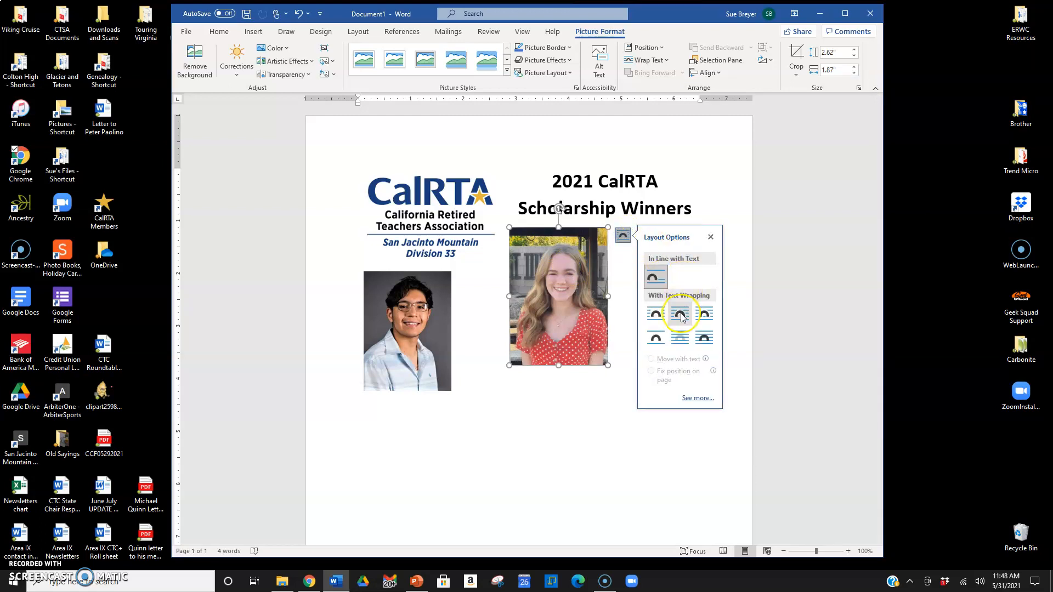
left_click(681, 316)
left_click_drag(579, 298, 434, 469)
- Reduce the Hemet HS portrait to about 2.35" high by 1.68" wide to match the first portrait's width
scroll(556, 409, "down", 6)
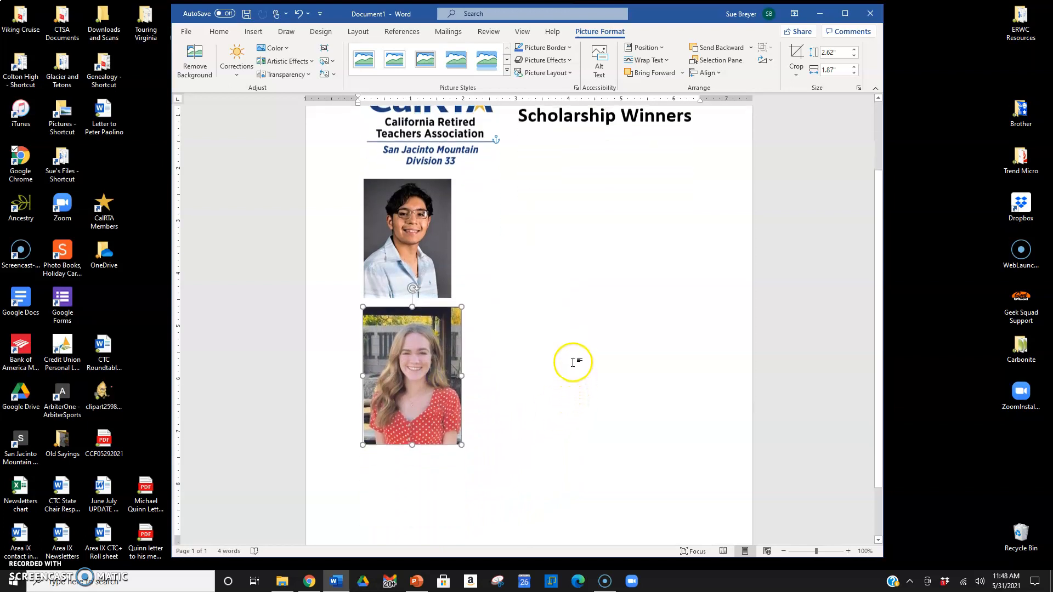
left_click_drag(463, 377, 452, 355)
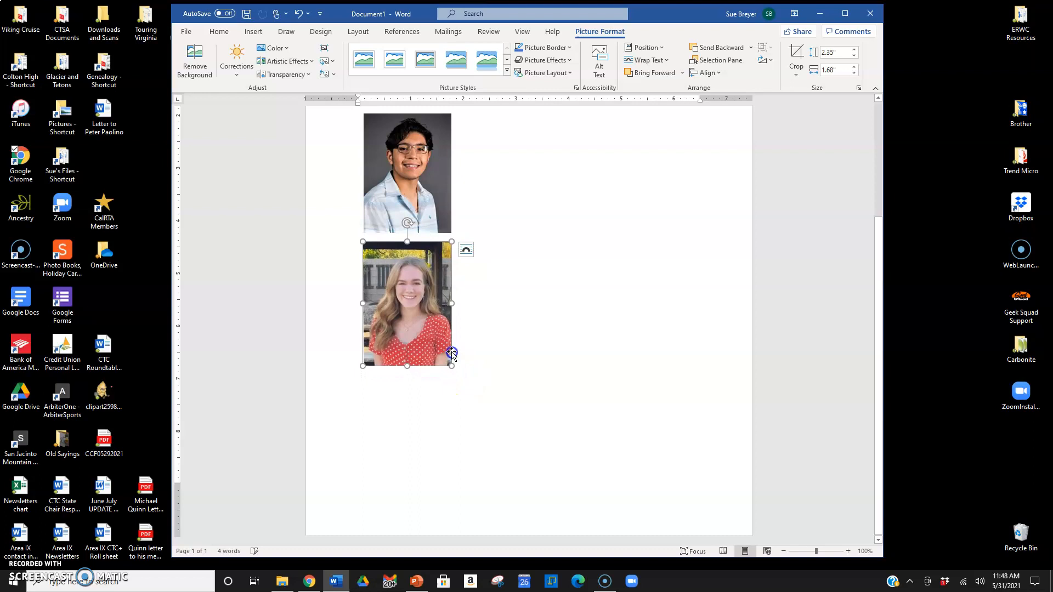
left_click(533, 305)
- Add two line breaks on the line below the title and enter the first student's first name
scroll(530, 296, "up", 6)
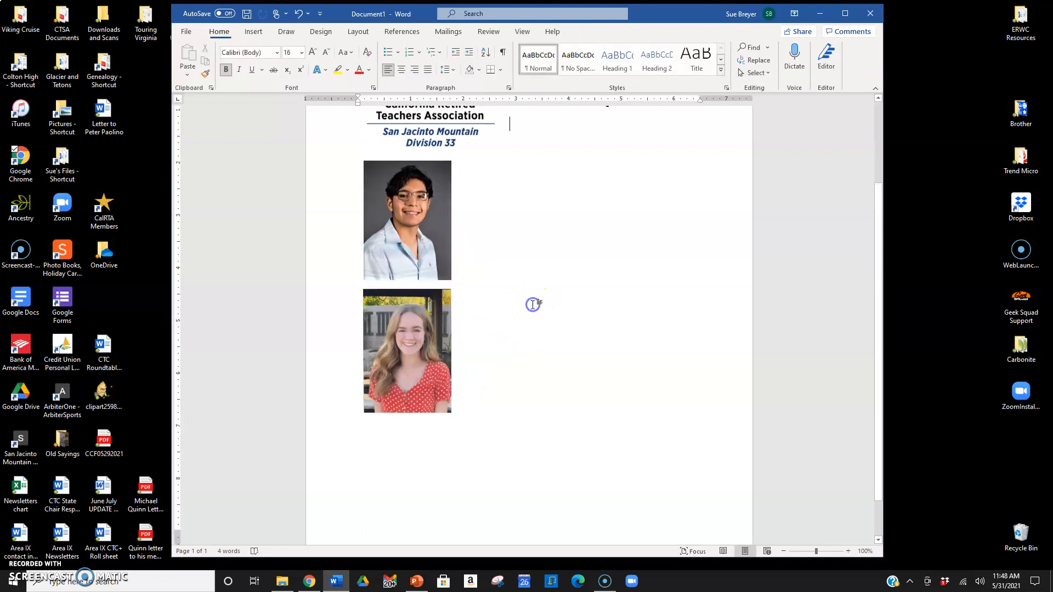
scroll(527, 283, "down", 1)
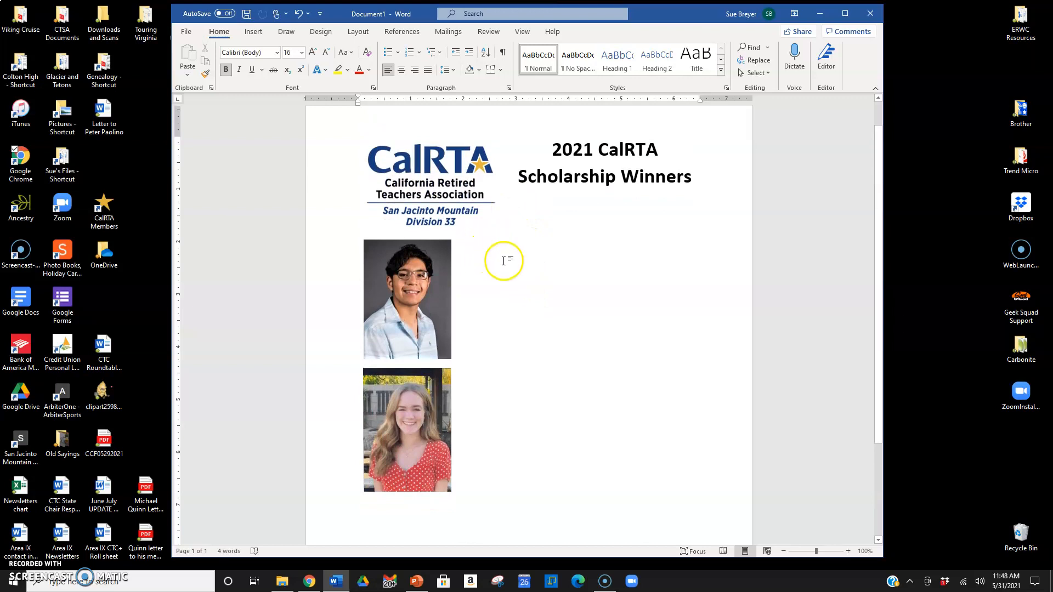
left_click(511, 204)
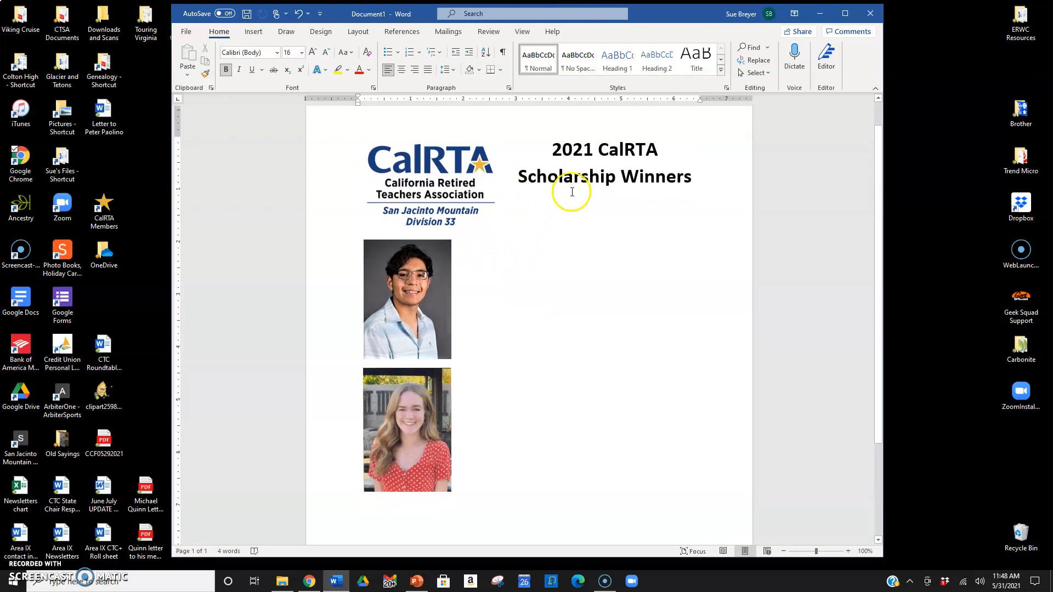
key("Return")
key("Return")
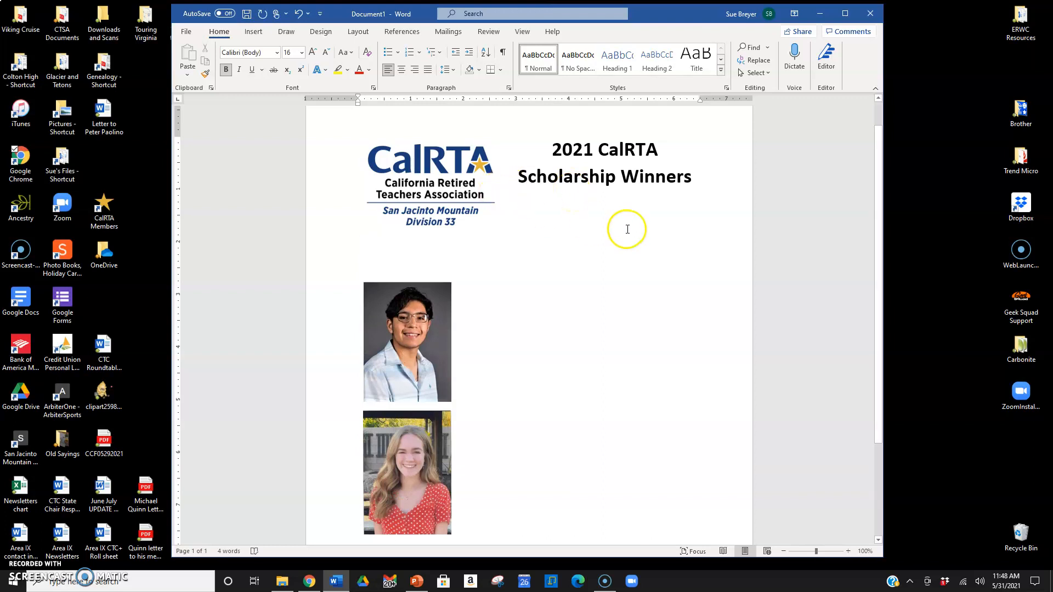
type("Daniel")
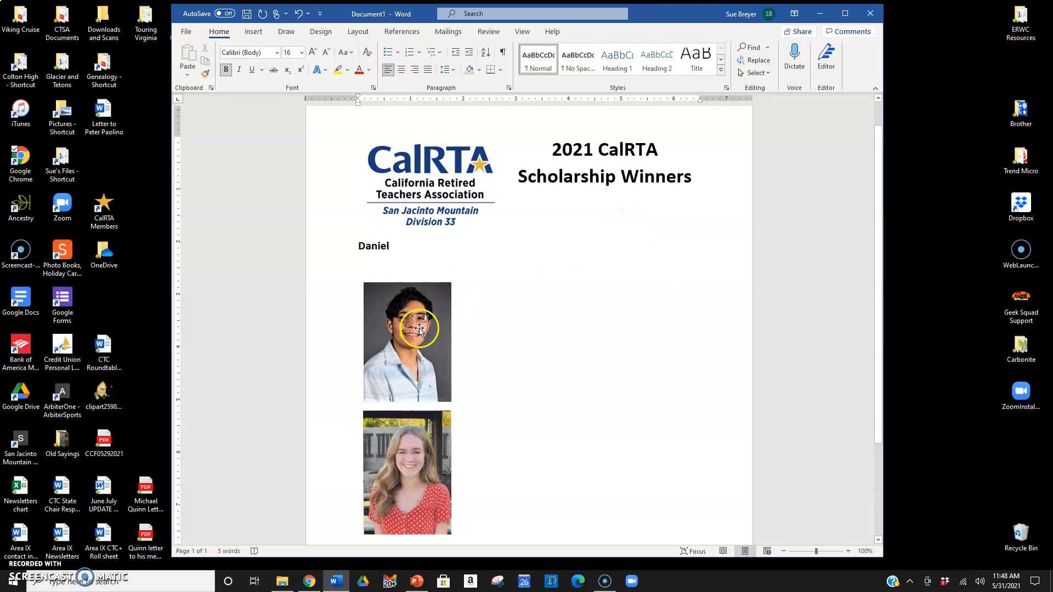
- Move the first portrait up to the left margin so the student's name wraps beside its upper right corner
left_click_drag(426, 327, 419, 284)
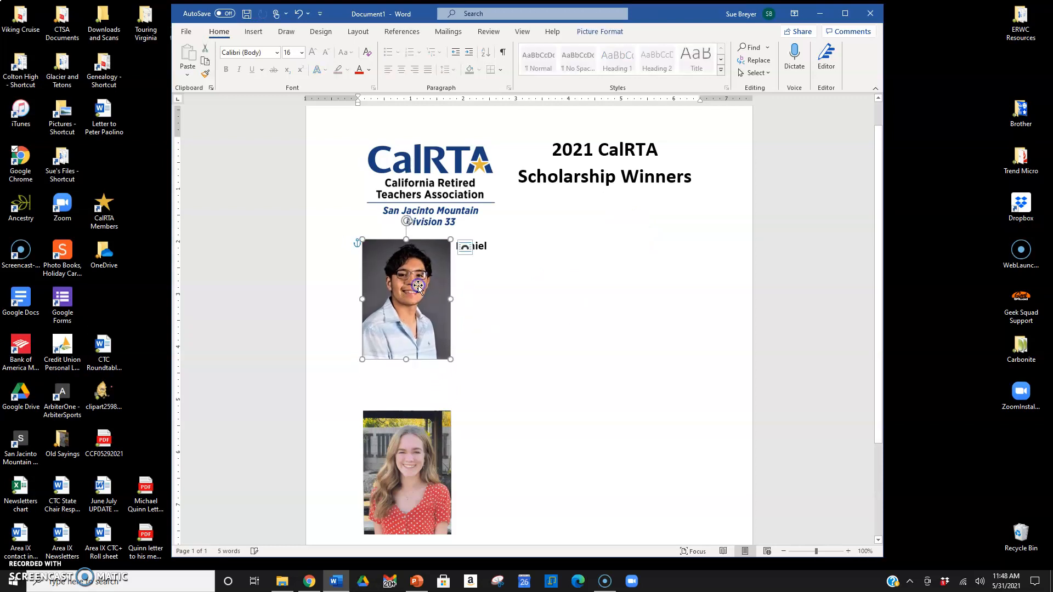
left_click(509, 252)
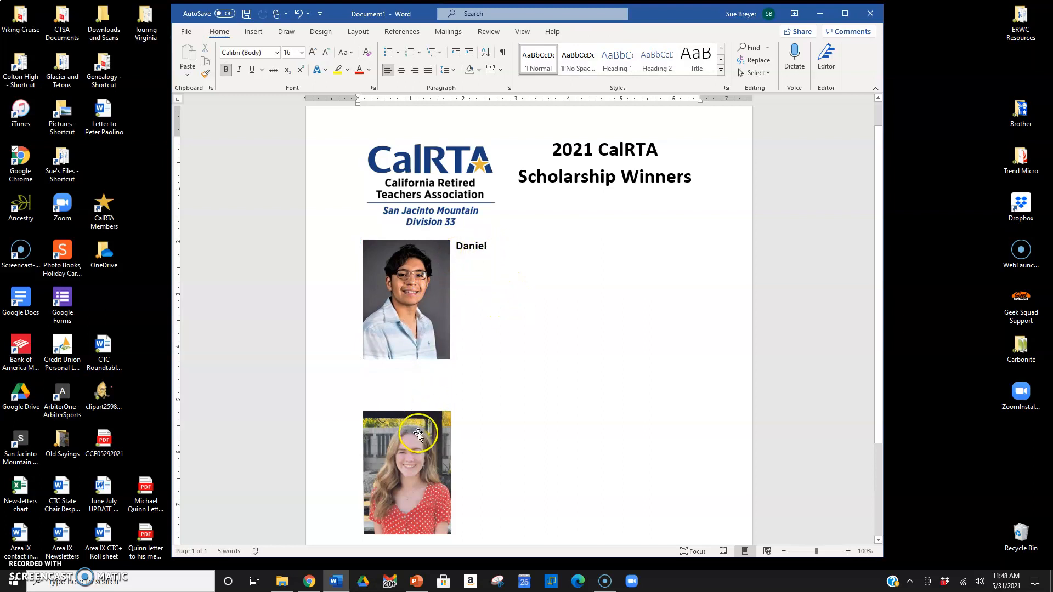
left_click(404, 398)
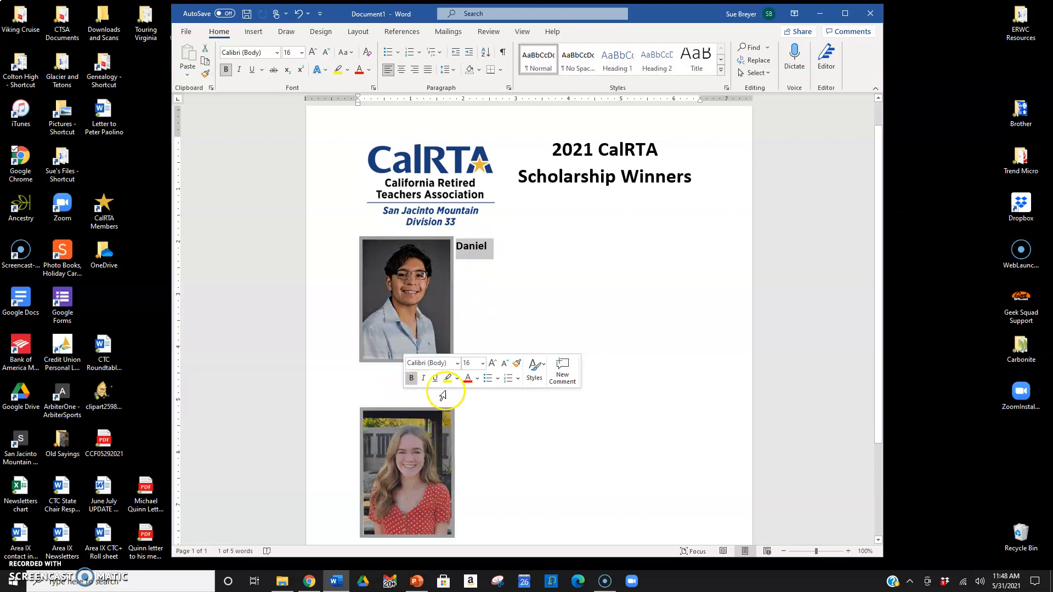
- Enter the second student's first name and push it down with blank lines until it sits beside the second portrait
left_click(538, 264)
key("Return")
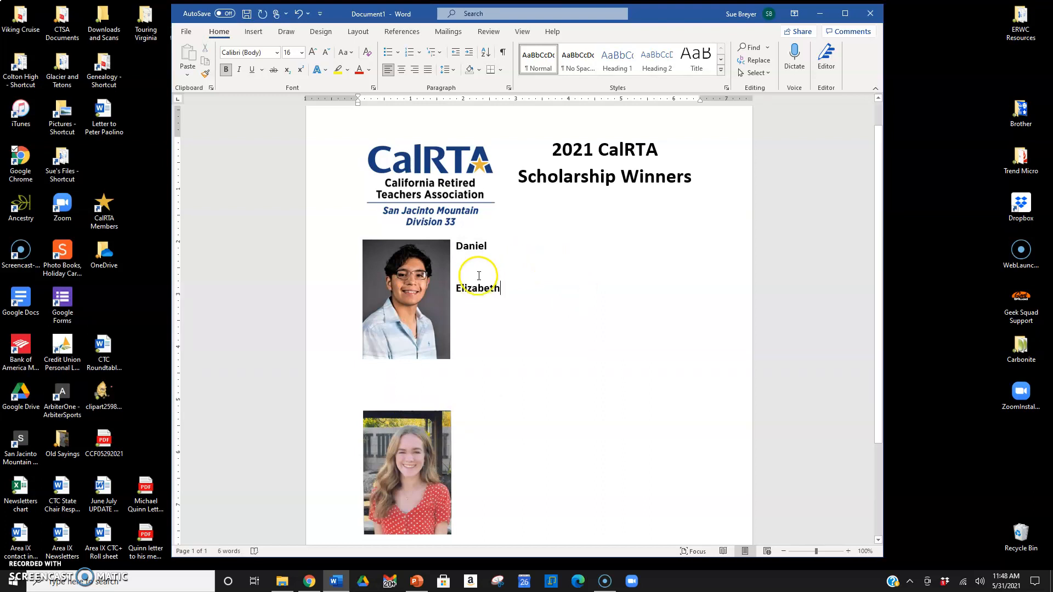
left_click(455, 288)
key("Return")
key("Return")
key("Return")
key("Return")
key("Return")
key("Return")
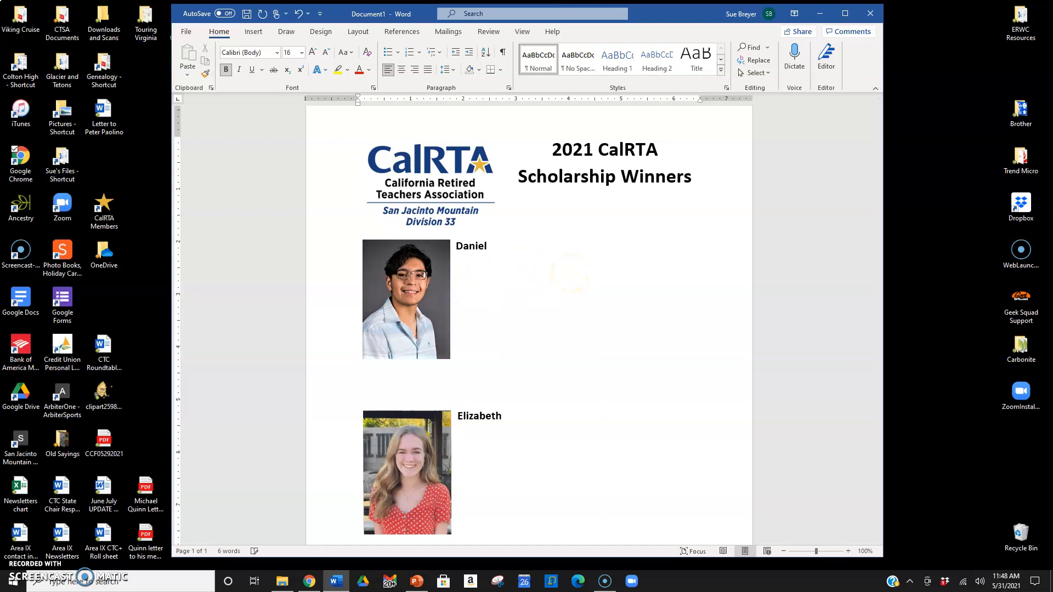
scroll(554, 291, "down", 3)
left_click(578, 350)
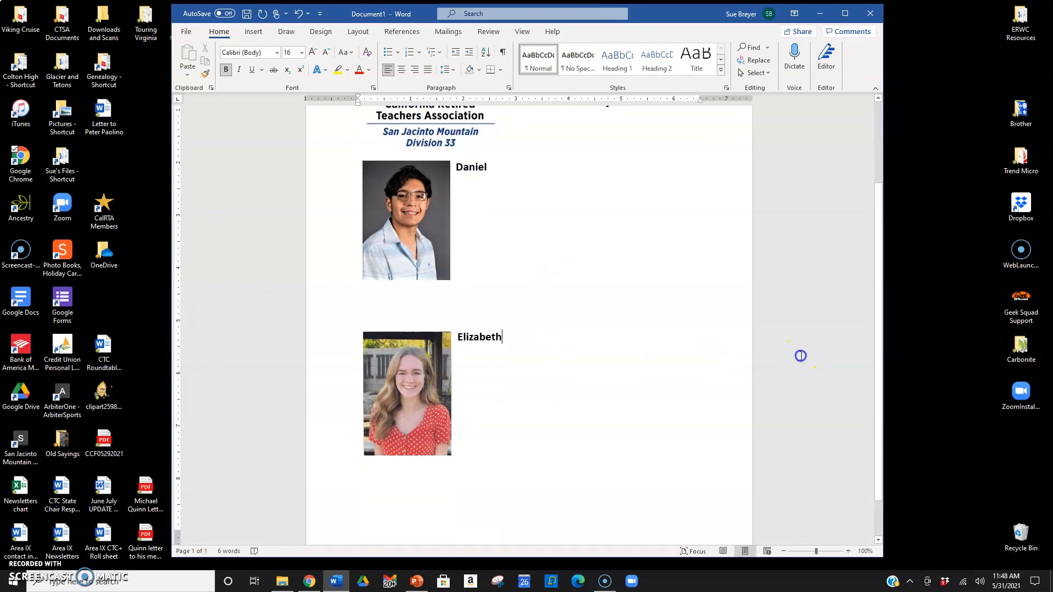
scroll(590, 380, "up", 2)
scroll(591, 383, "up", 3)
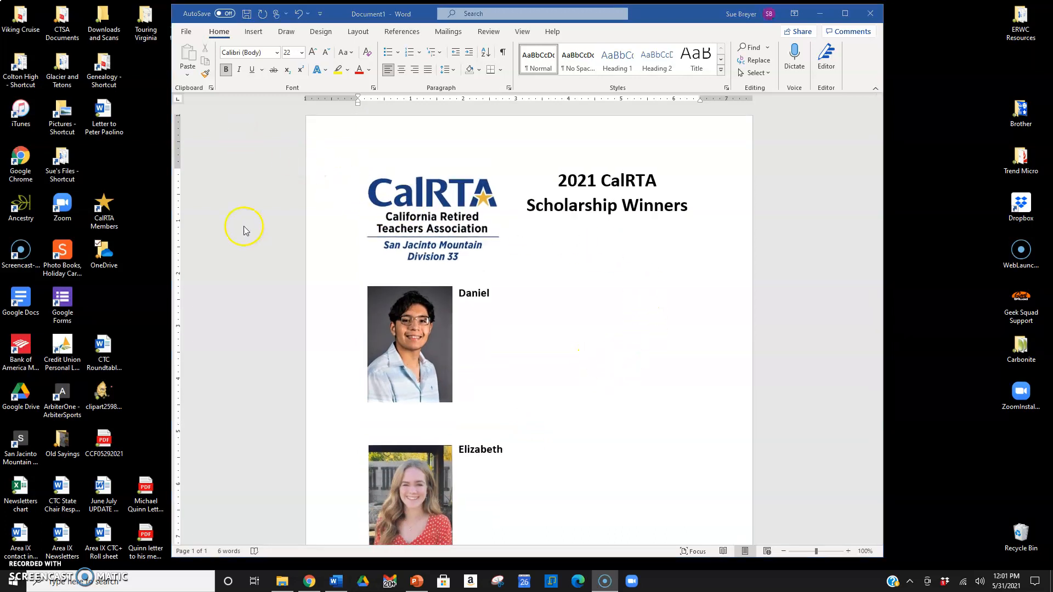
- Start saving a copy of the document to This PC with PDF (*.pdf) as the file type
left_click(189, 35)
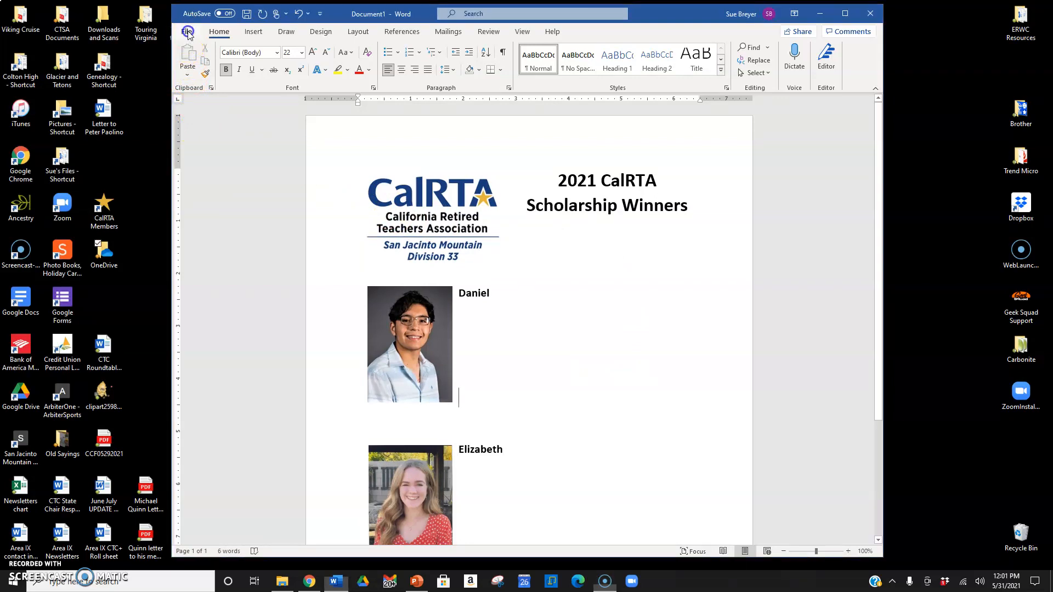
left_click(188, 33)
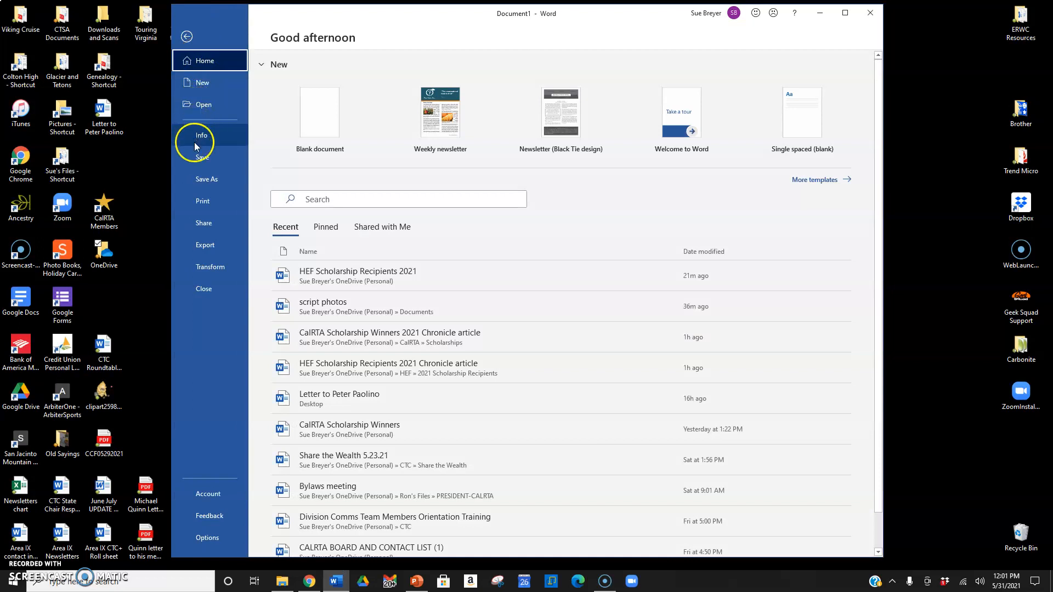
left_click(202, 182)
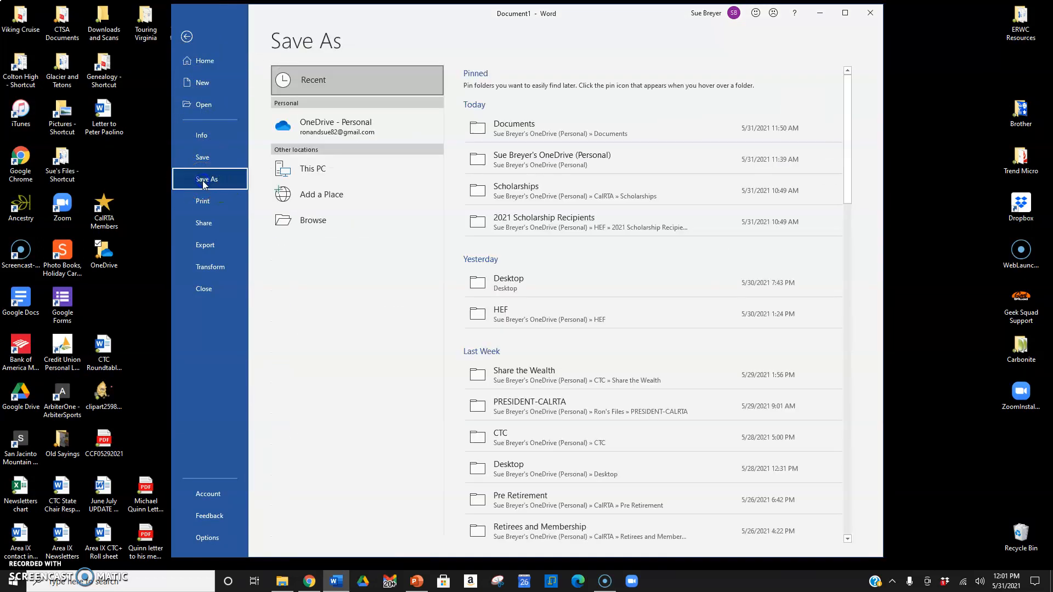
left_click(317, 174)
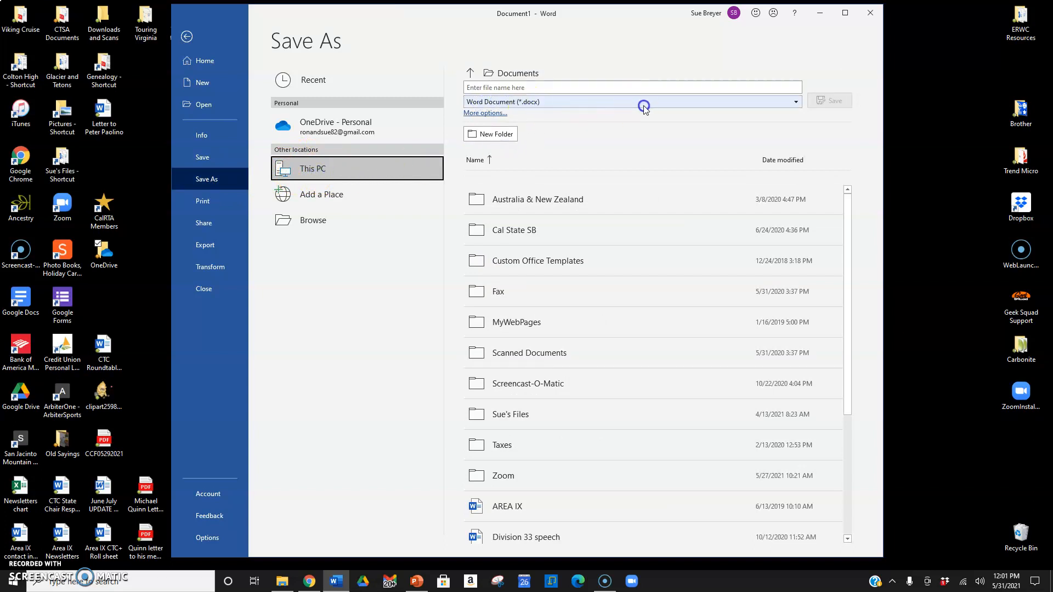
left_click(797, 103)
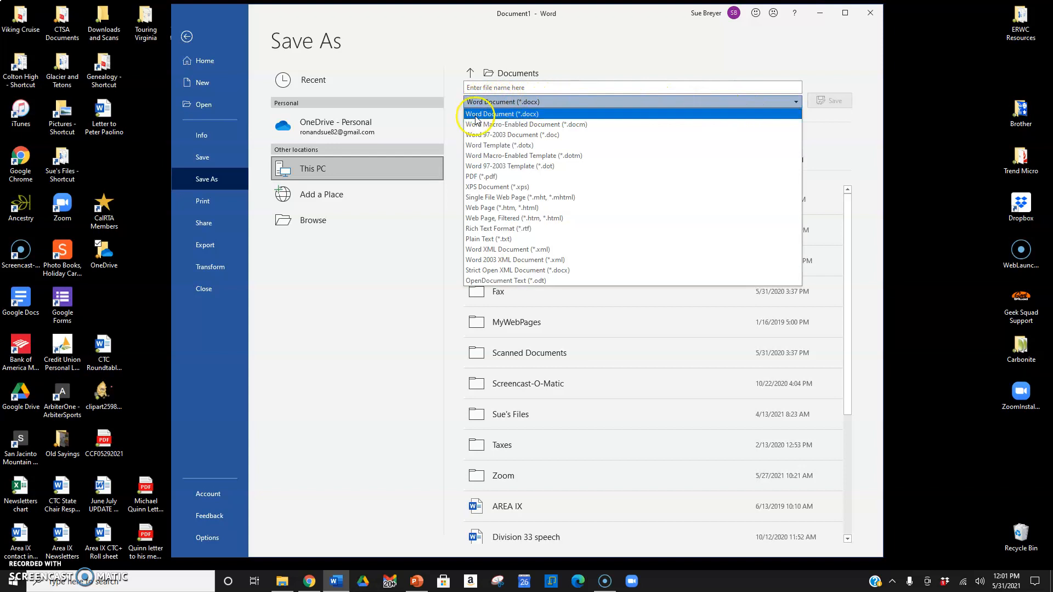
left_click(473, 176)
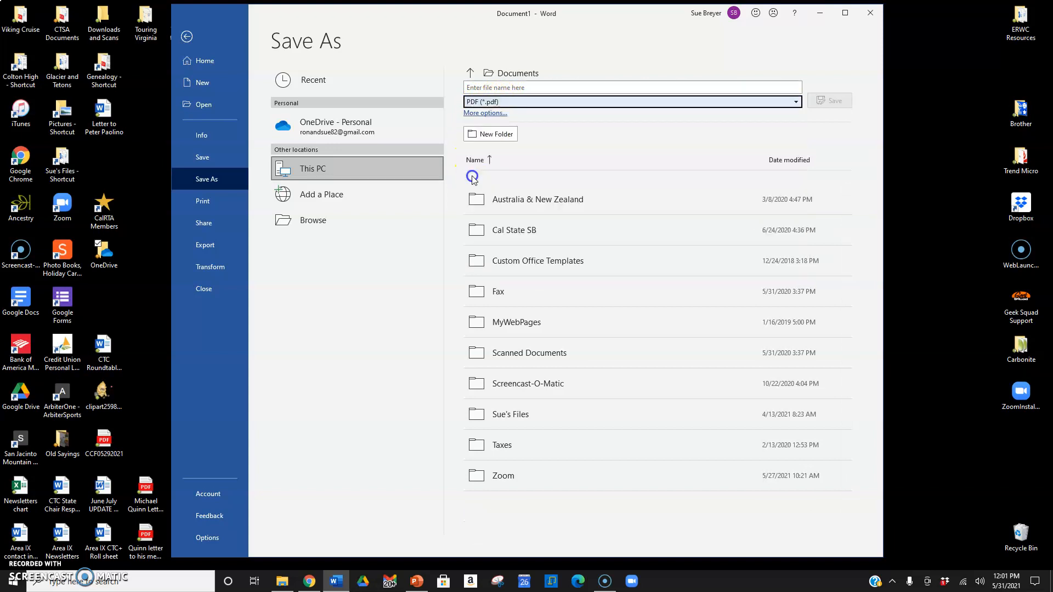
- Name the PDF 2021 Scholarship Winners and save it to the Desktop
left_click(535, 87)
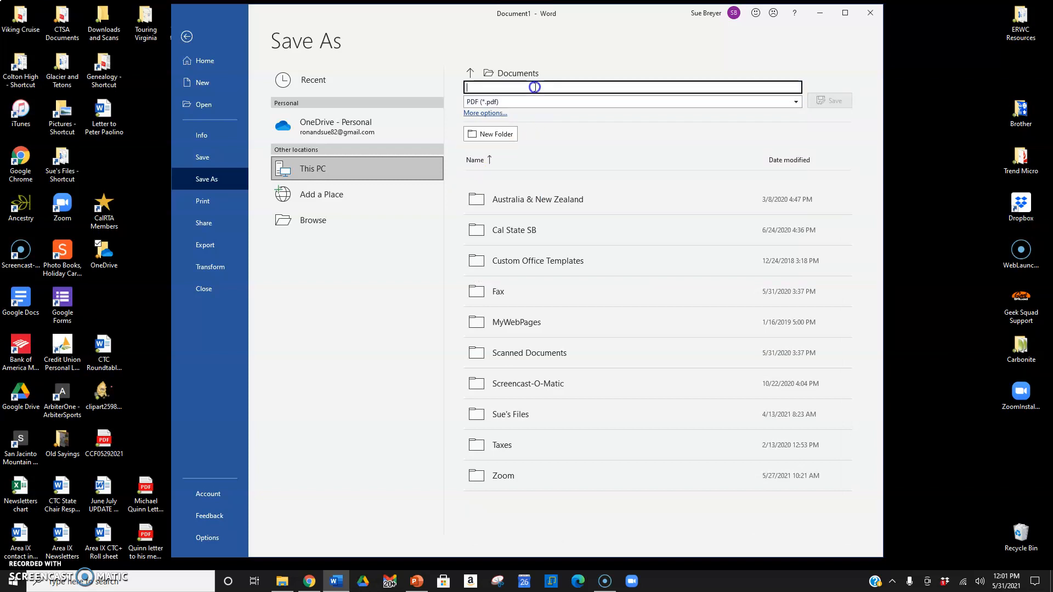
type("20")
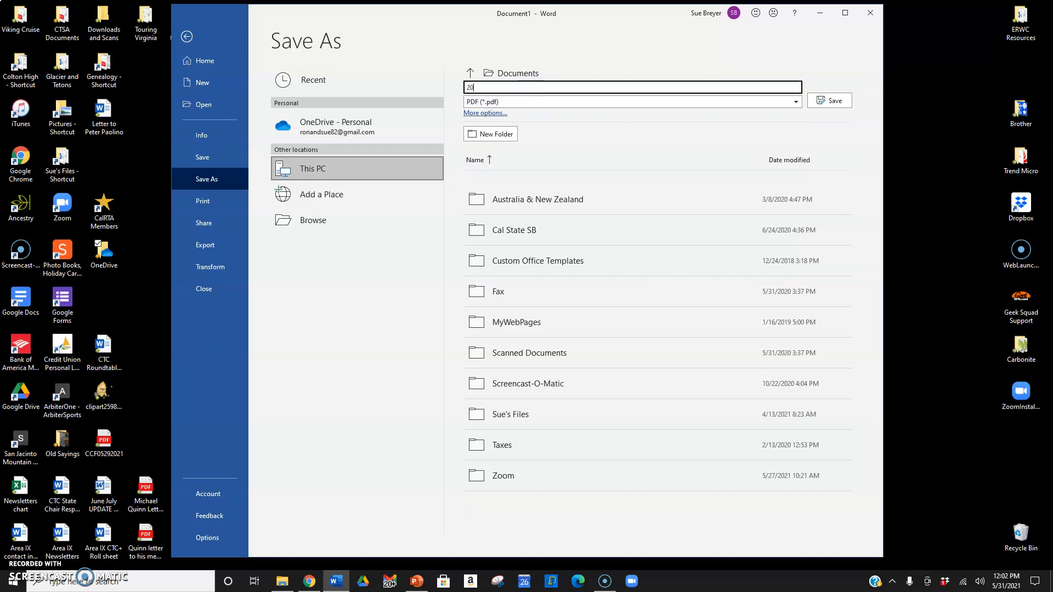
type("21 Scholarship Winners")
left_click(530, 75)
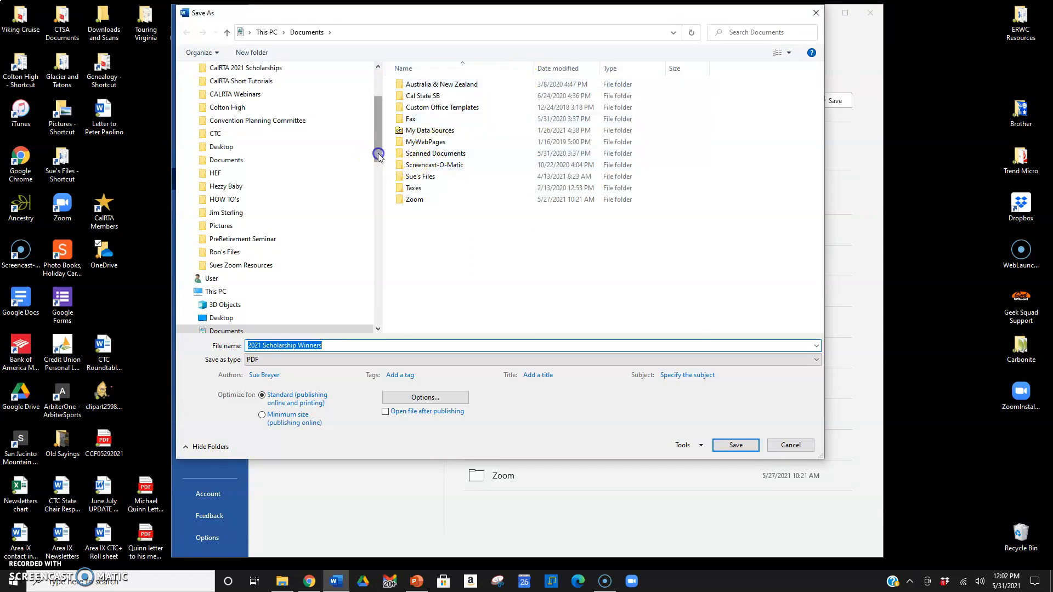
scroll(379, 140, "up", 3)
left_click_drag(381, 132, 378, 110)
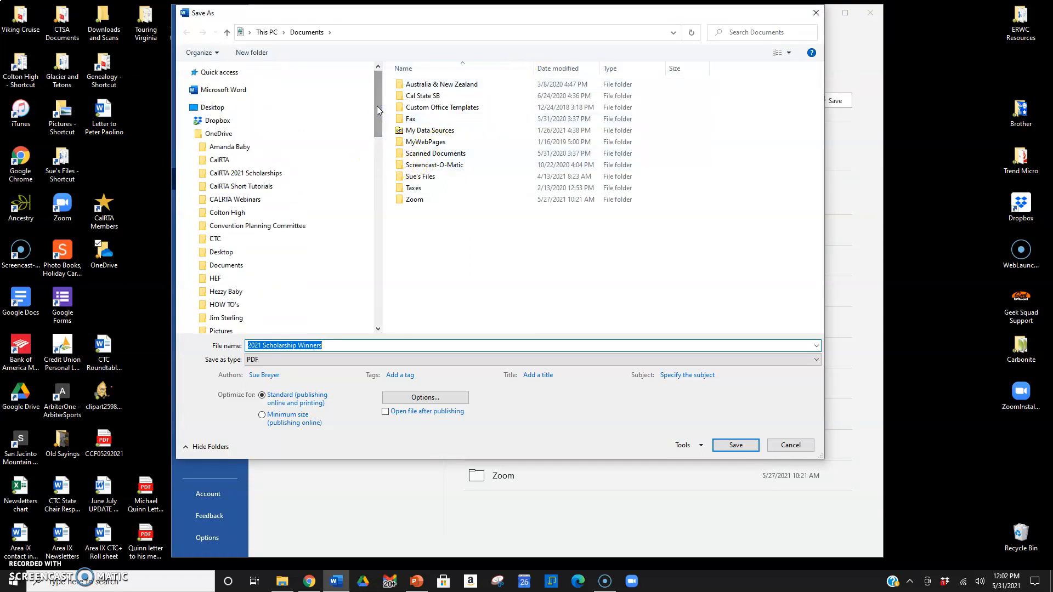
left_click(217, 112)
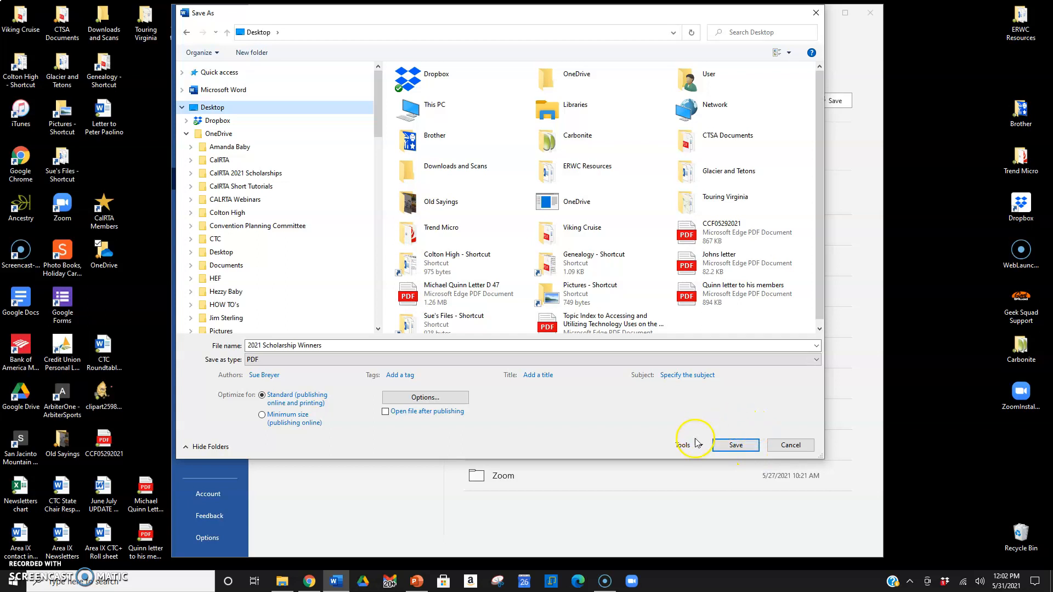
left_click(736, 445)
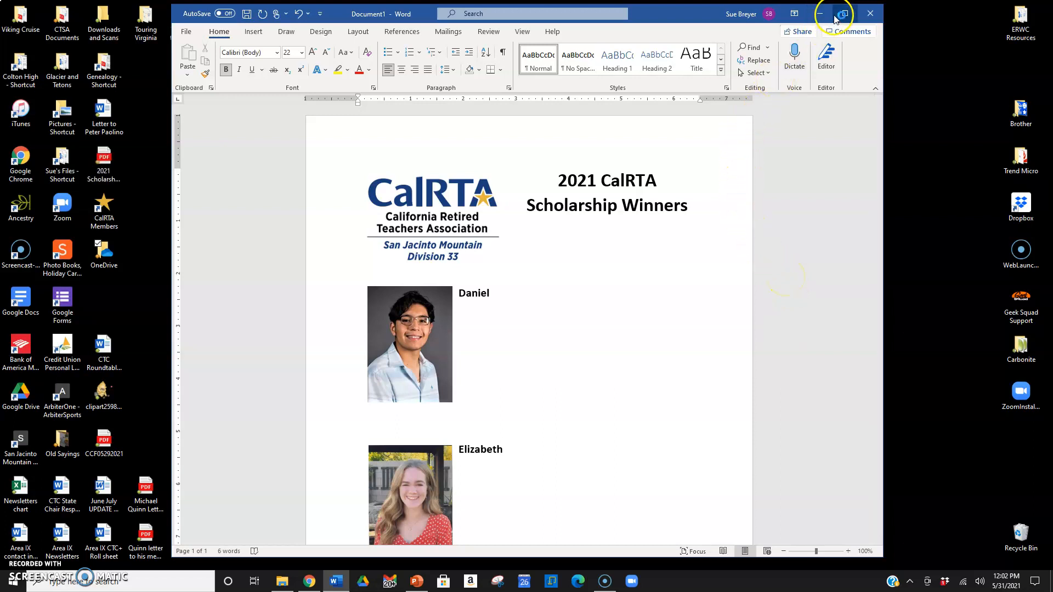
- Close the document, saving it as 2021 CalRTA Scholarship Winners in OneDrive Documents, and move the new PDF to an empty area of the desktop
left_click(872, 16)
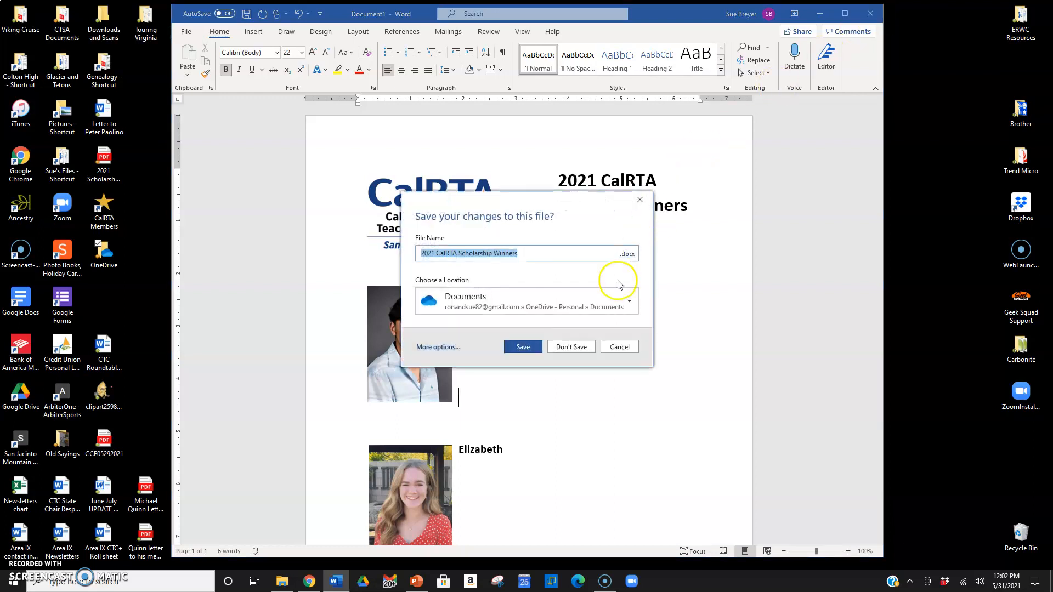
left_click(523, 348)
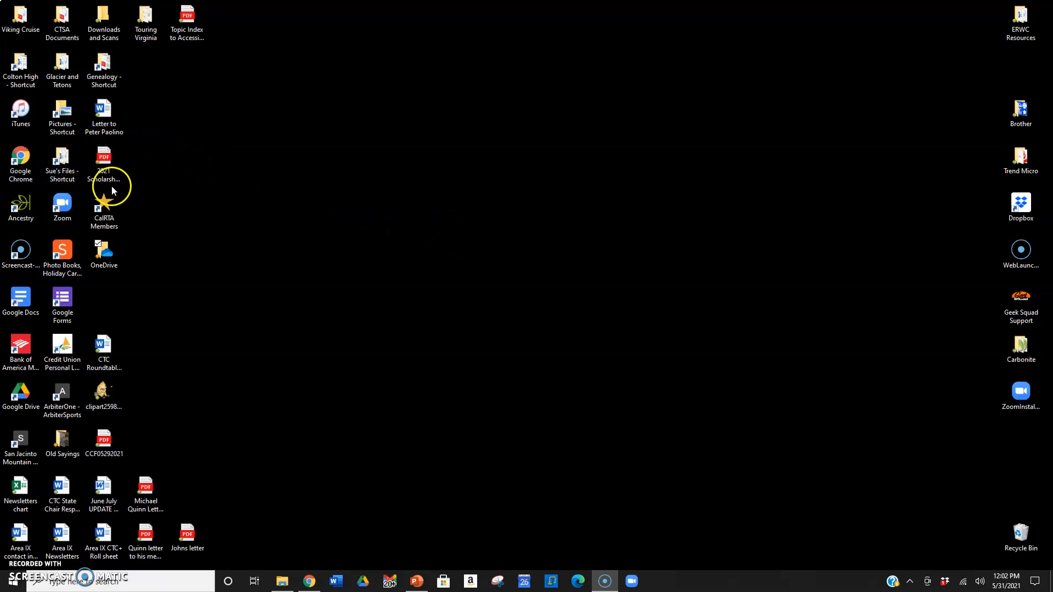
left_click_drag(103, 160, 291, 166)
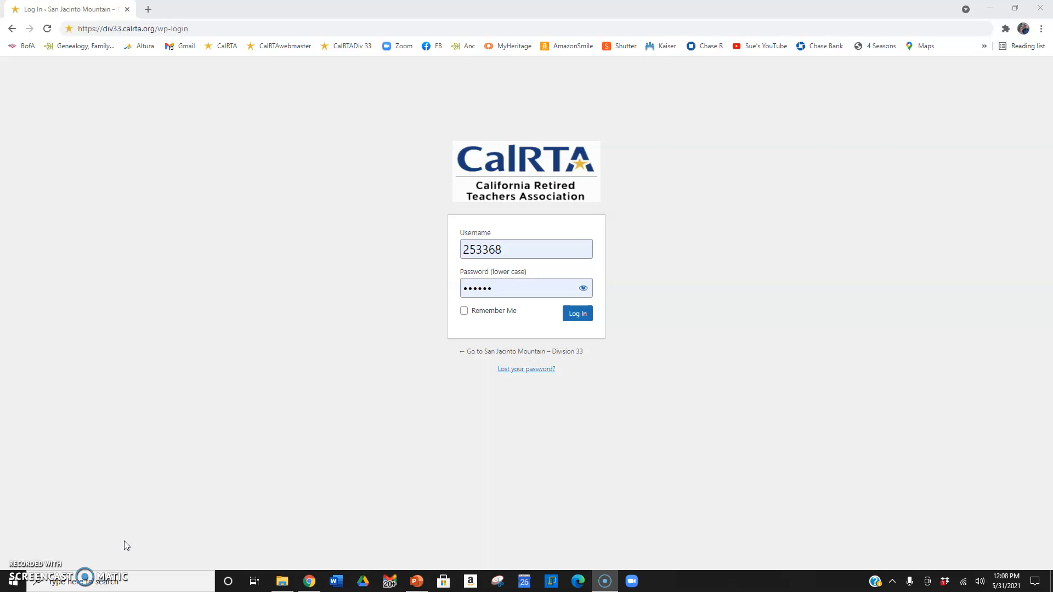
- In Chrome, log in to the division website at div33.calrta.org/wp-login with the prefilled username and password
left_click(205, 27)
left_click_drag(182, 28, 100, 32)
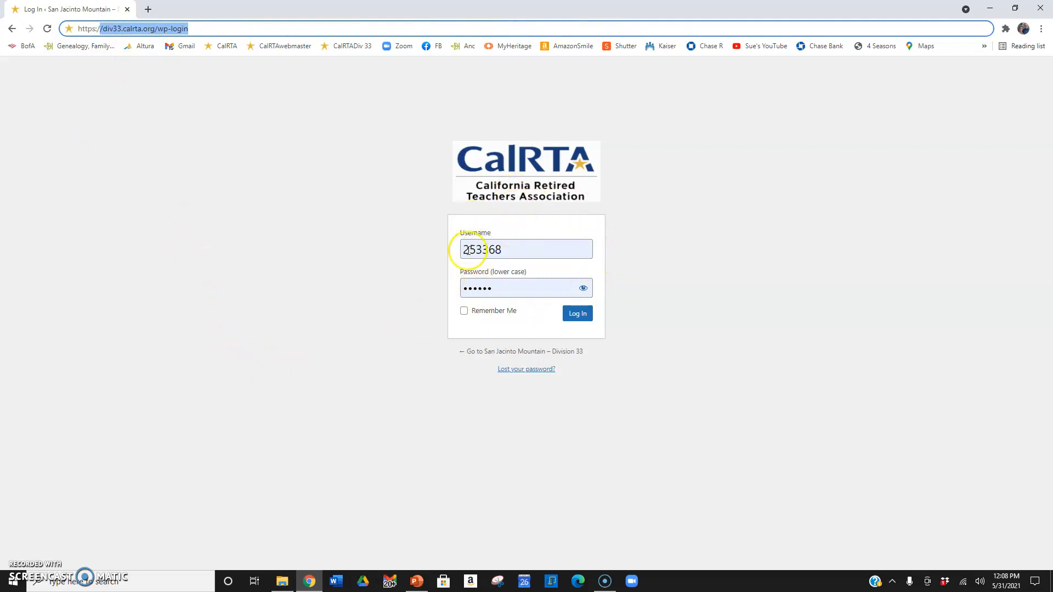
left_click(578, 318)
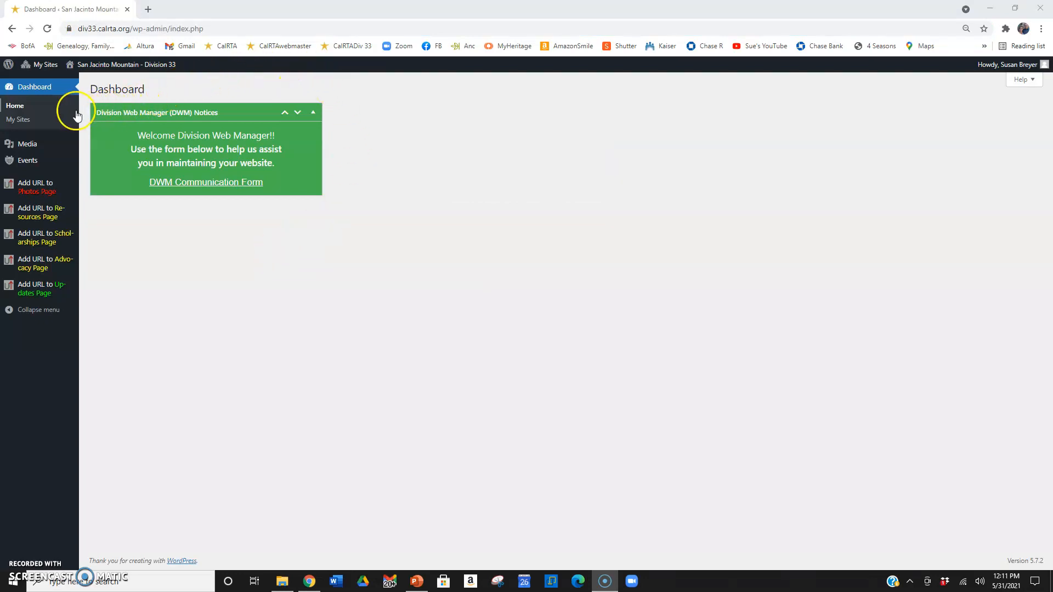
- Open the page for uploading new media and start selecting a file from the computer
mouse_move(23, 146)
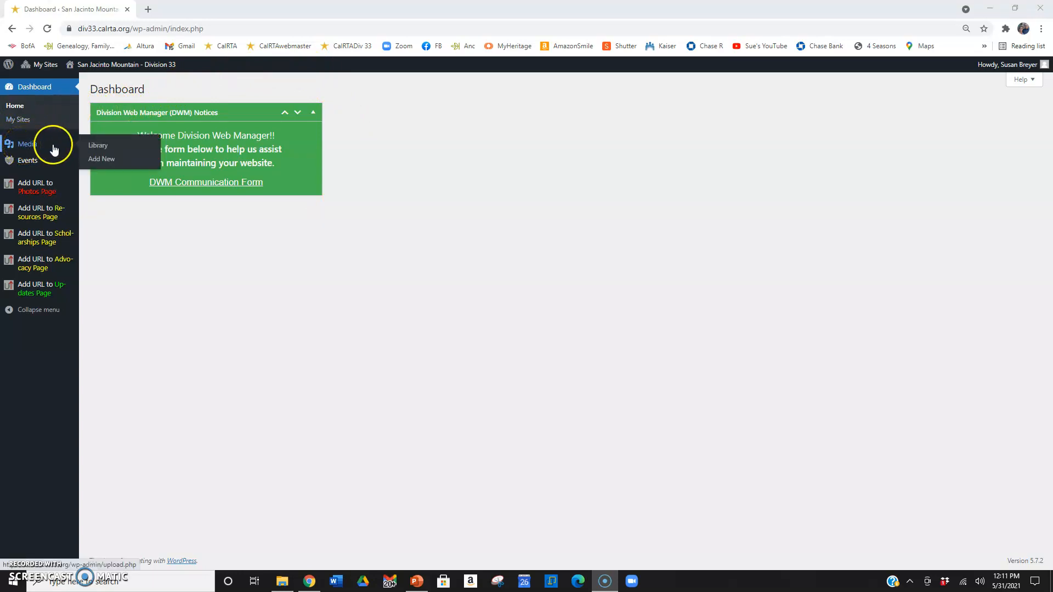
left_click(103, 160)
left_click(104, 163)
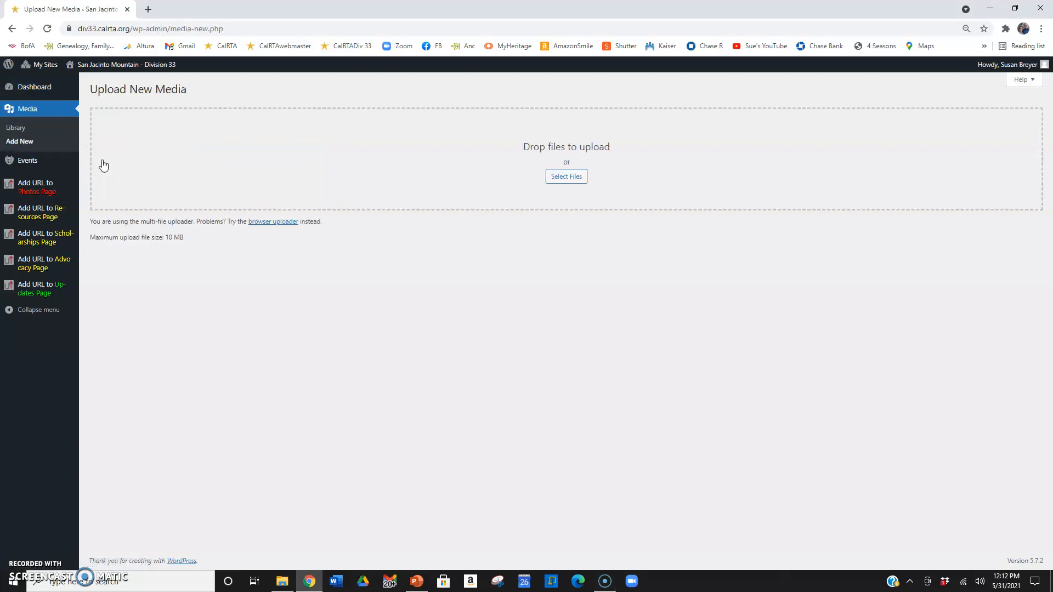
left_click(574, 185)
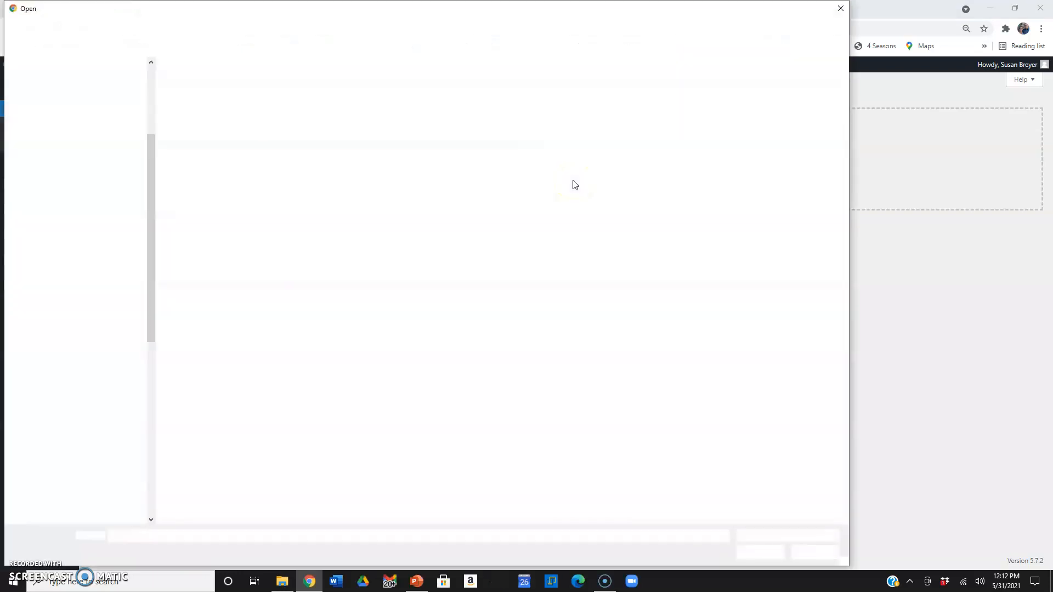
- Upload the 2021 Scholarship Winners PDF from the Desktop to the website's media
left_click(812, 182)
left_click_drag(852, 180, 969, 186)
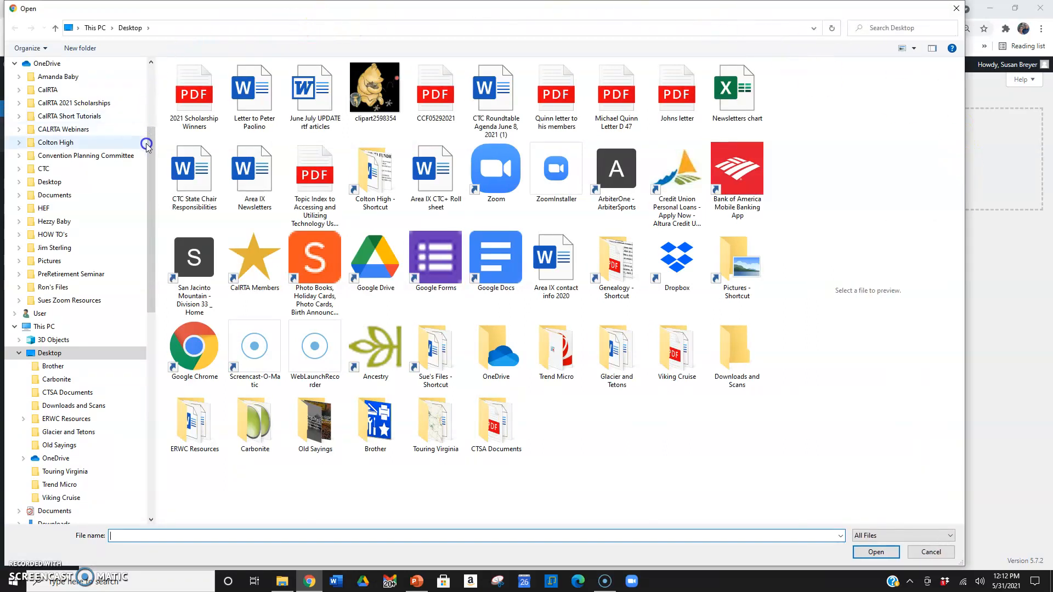
left_click_drag(152, 154, 155, 71)
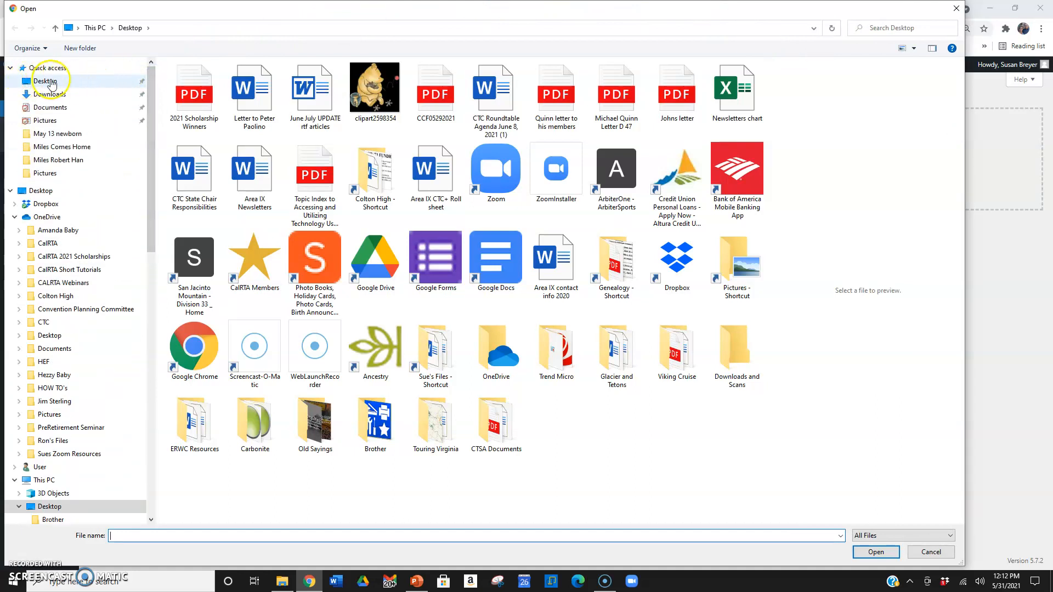
left_click(46, 83)
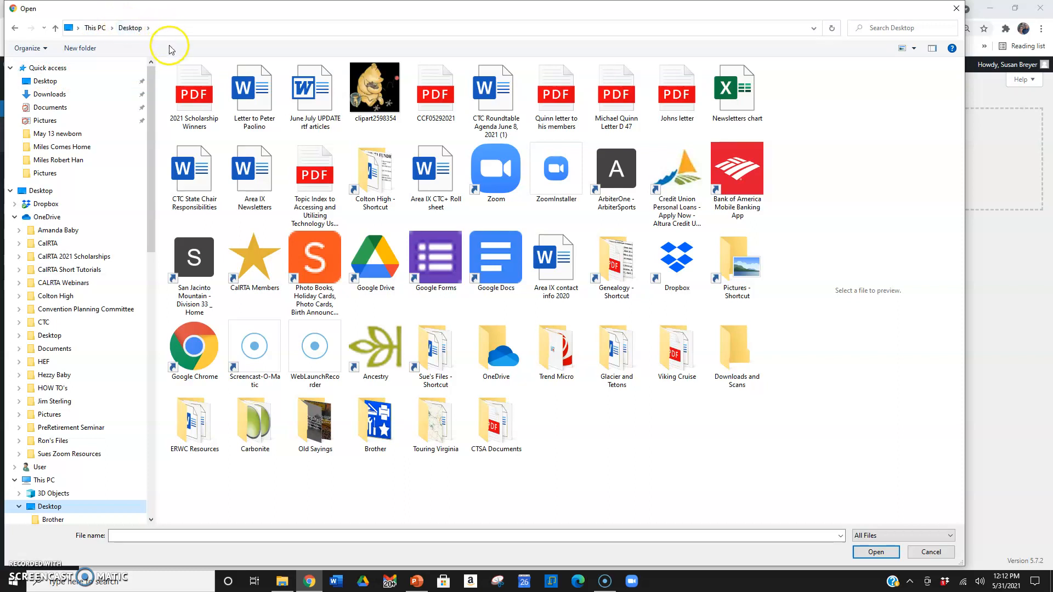
left_click(192, 99)
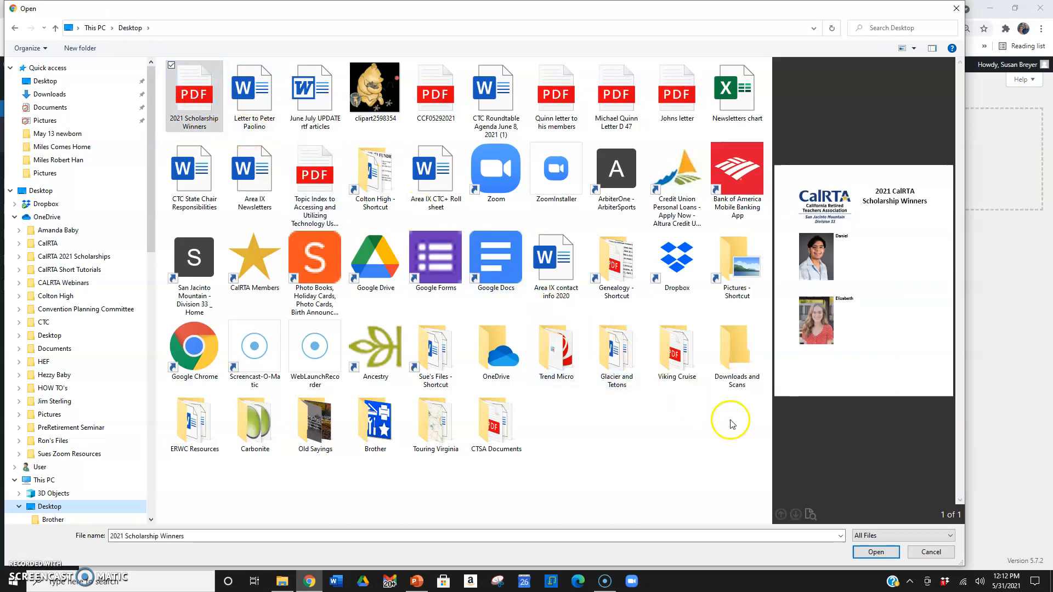
left_click(876, 553)
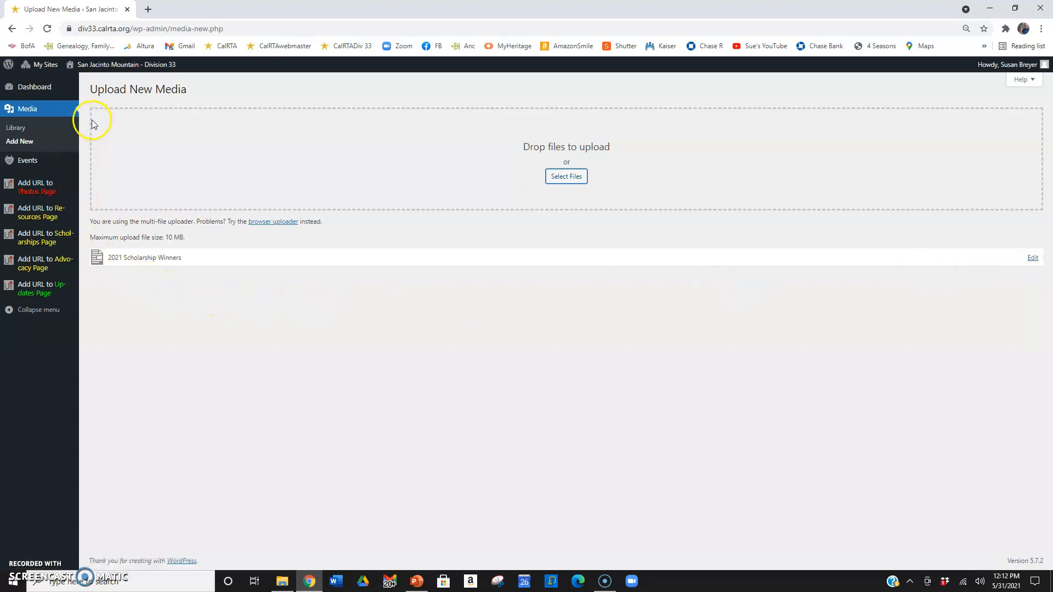
- Open the details of 2021-Scholarship-Winners.pdf in the Media Library, clear its Uncategorized category and assign it to Photos
left_click(15, 128)
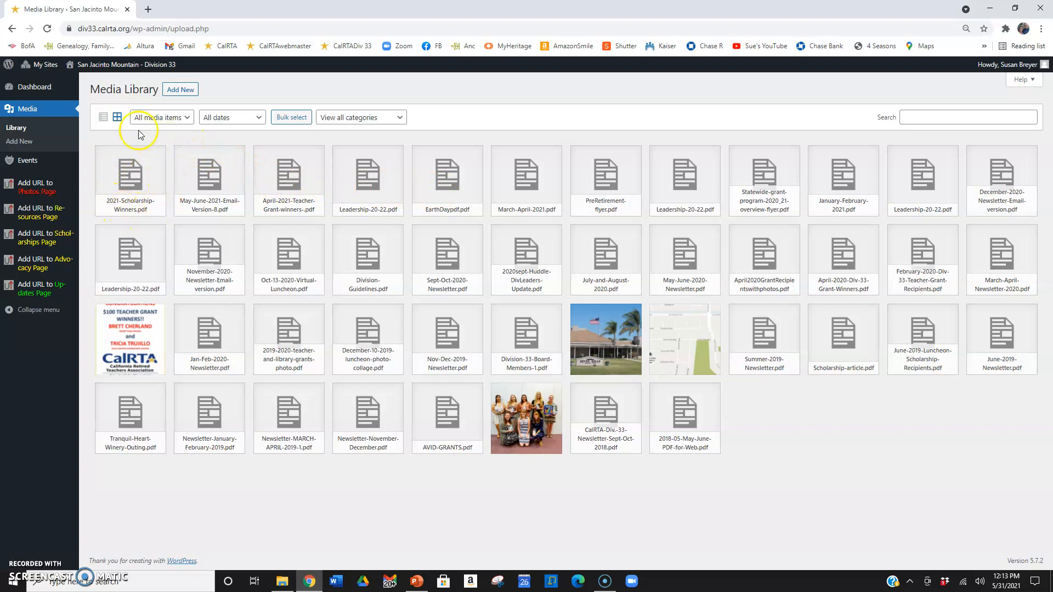
left_click(133, 190)
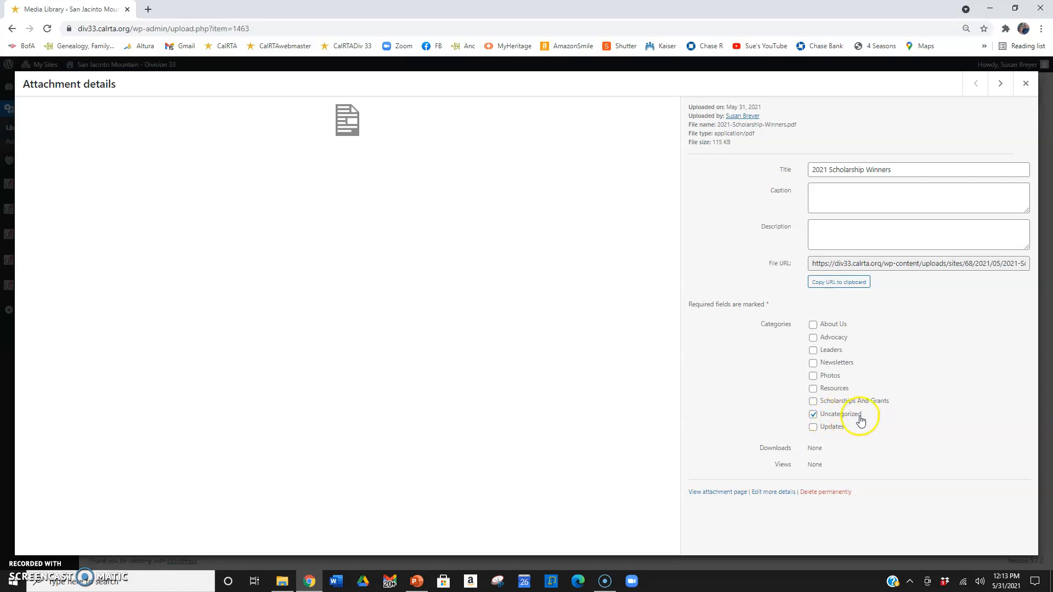
left_click(814, 415)
left_click(1027, 84)
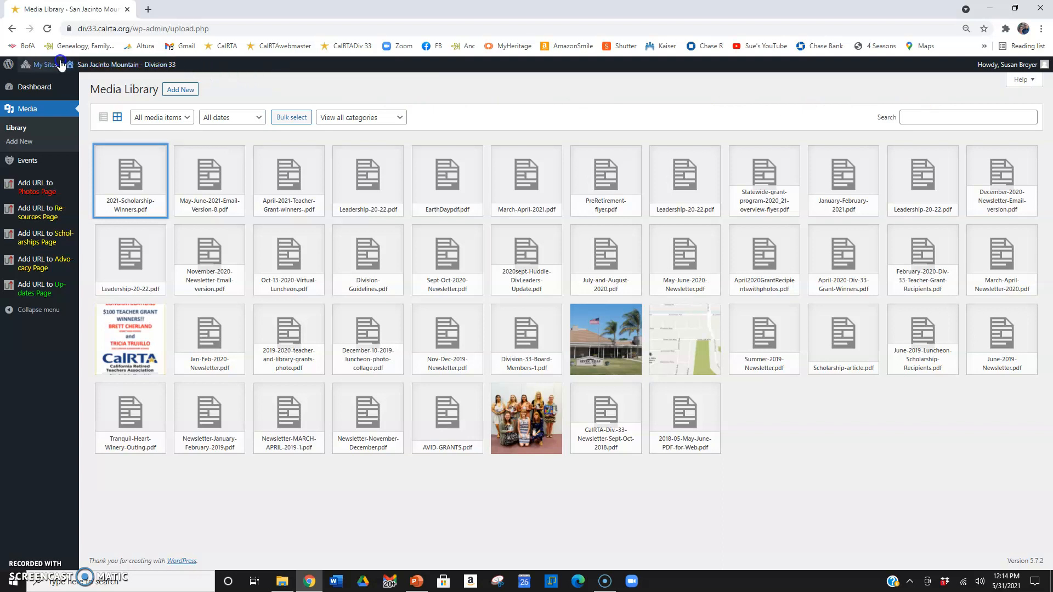
- Visit the division's public site and open 2021 Scholarship Winners from the Photos page to check the published PDF
mouse_move(148, 68)
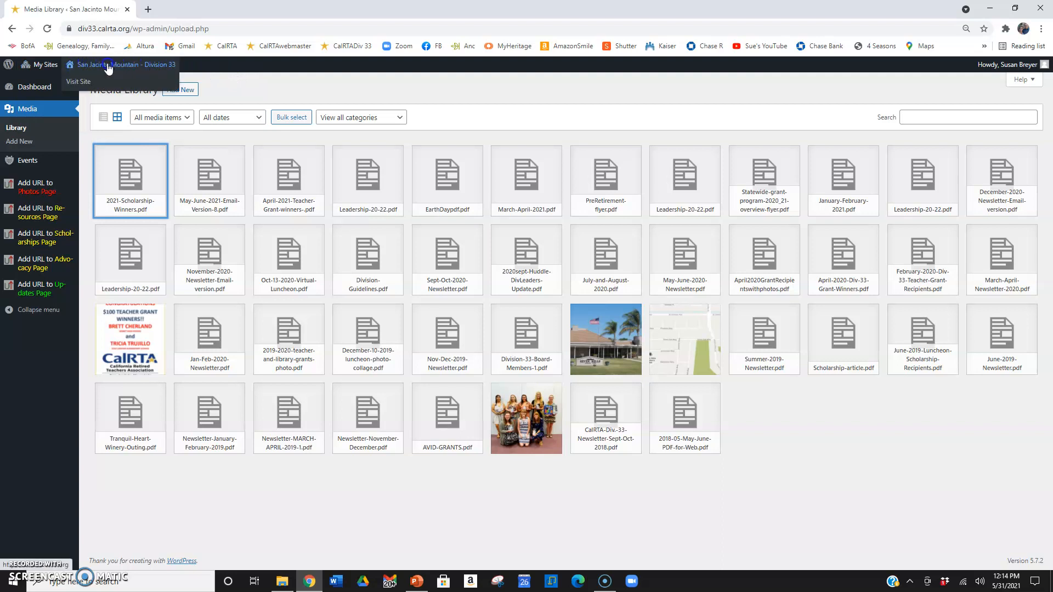
left_click(77, 84)
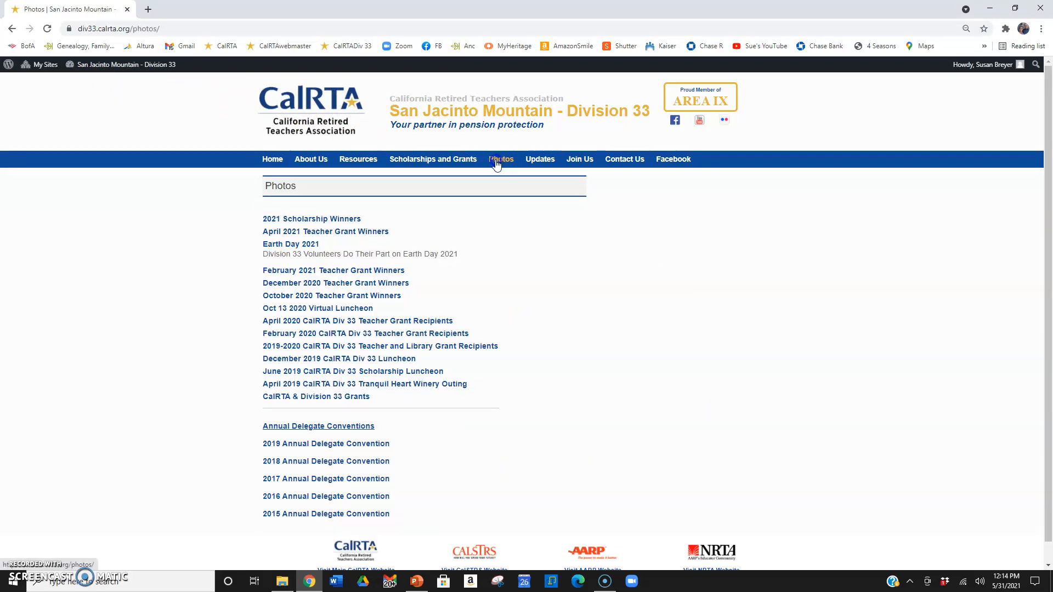
left_click(271, 222)
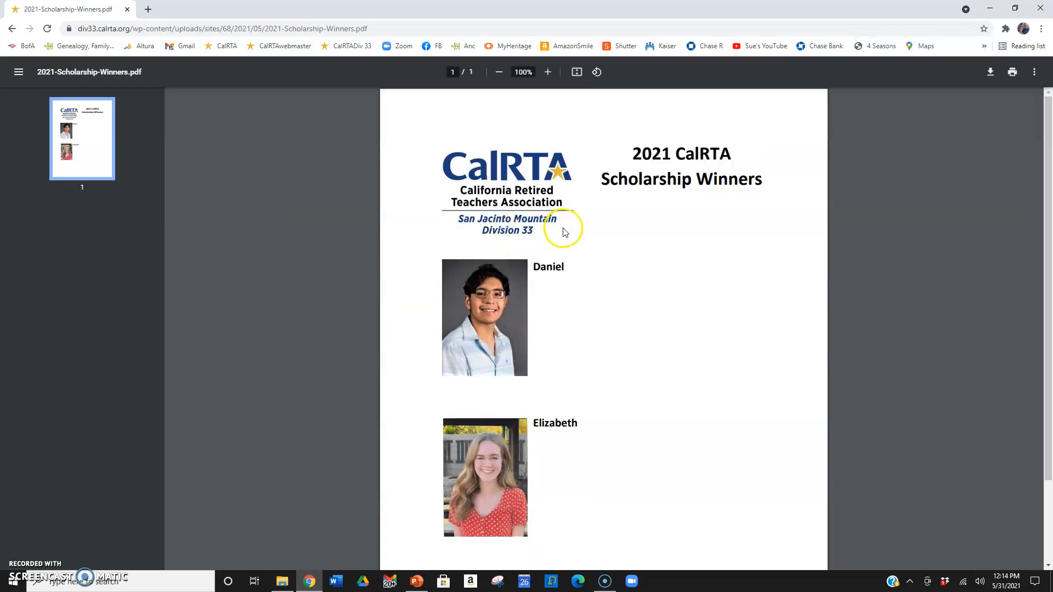
scroll(564, 230, "down", 3)
scroll(567, 240, "up", 3)
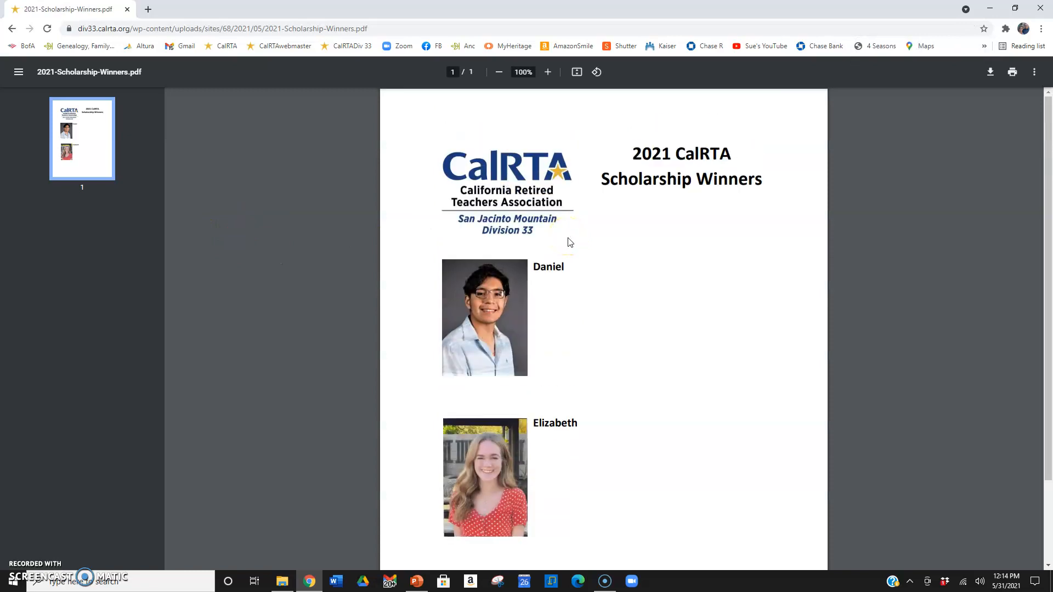